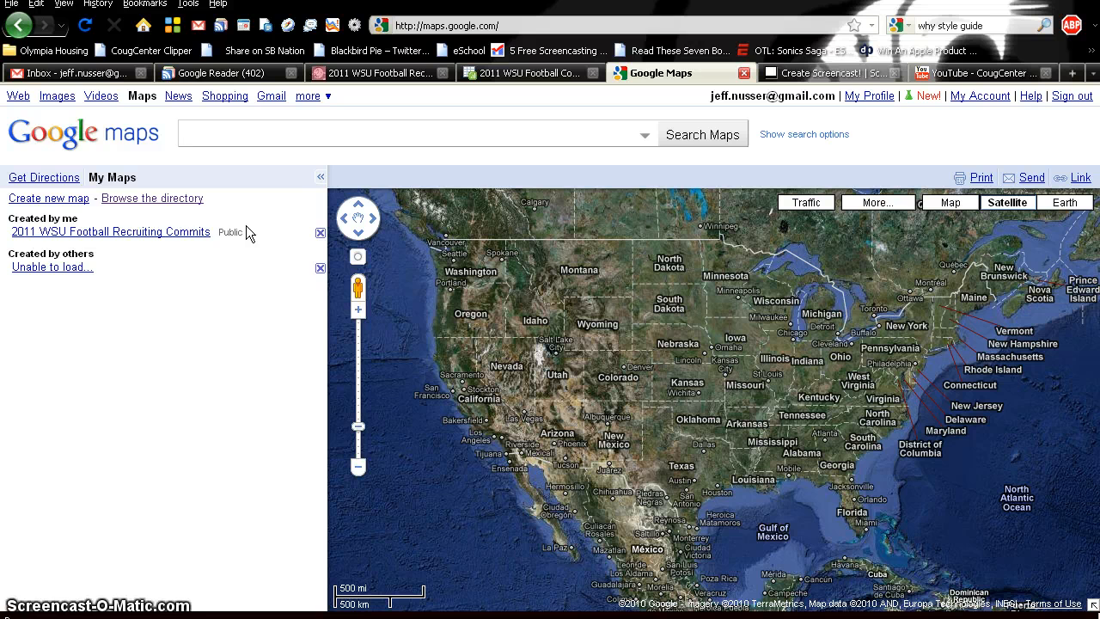
- Open the 2011 WSU Football Recruiting Commits map and put the cursor in the search box
click(180, 232)
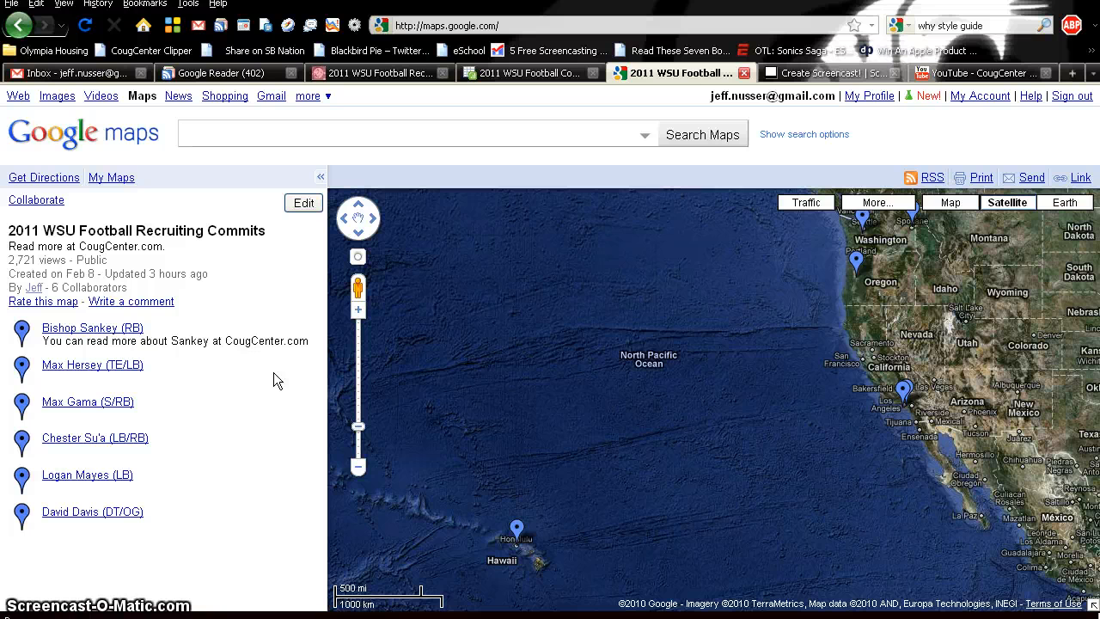
click(255, 135)
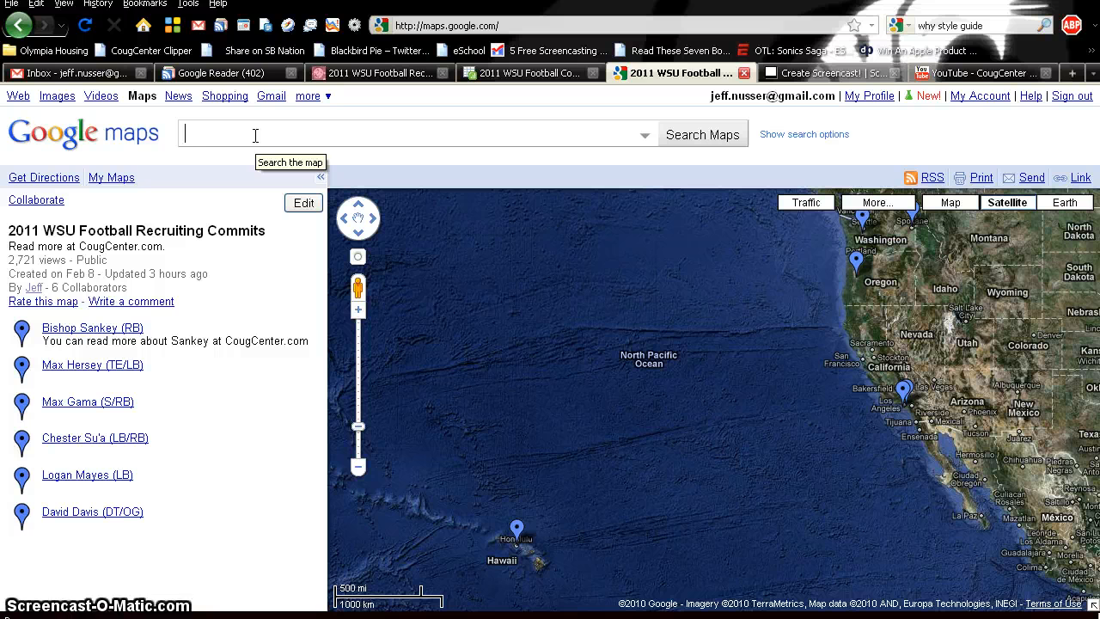
- Search for Orting High School in Orting, WA and open the first result's details
text(ing )
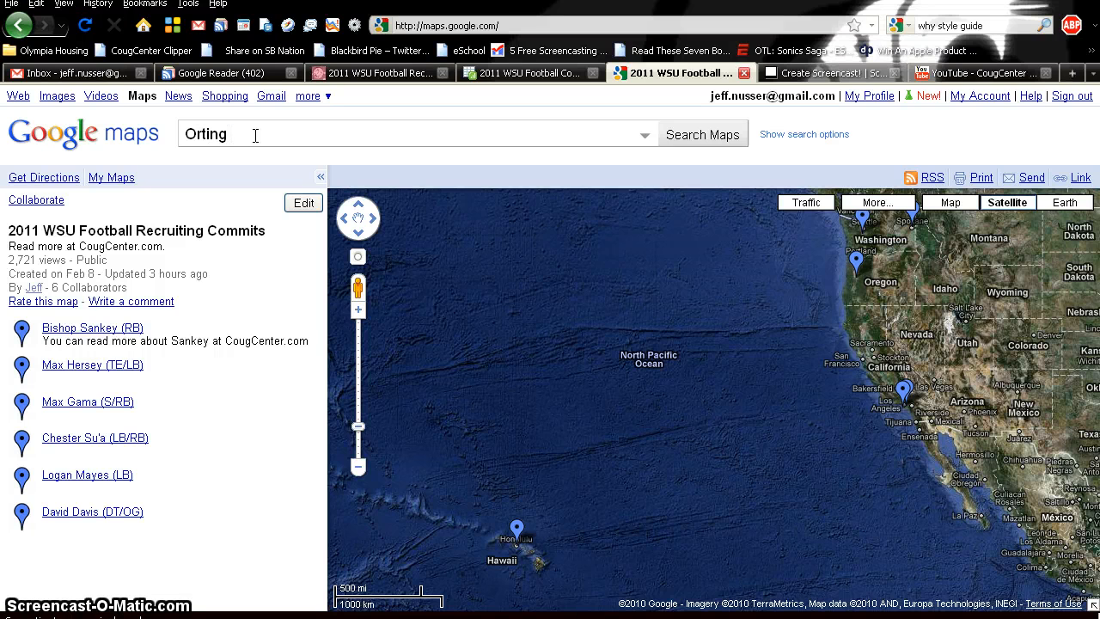
text(High School)
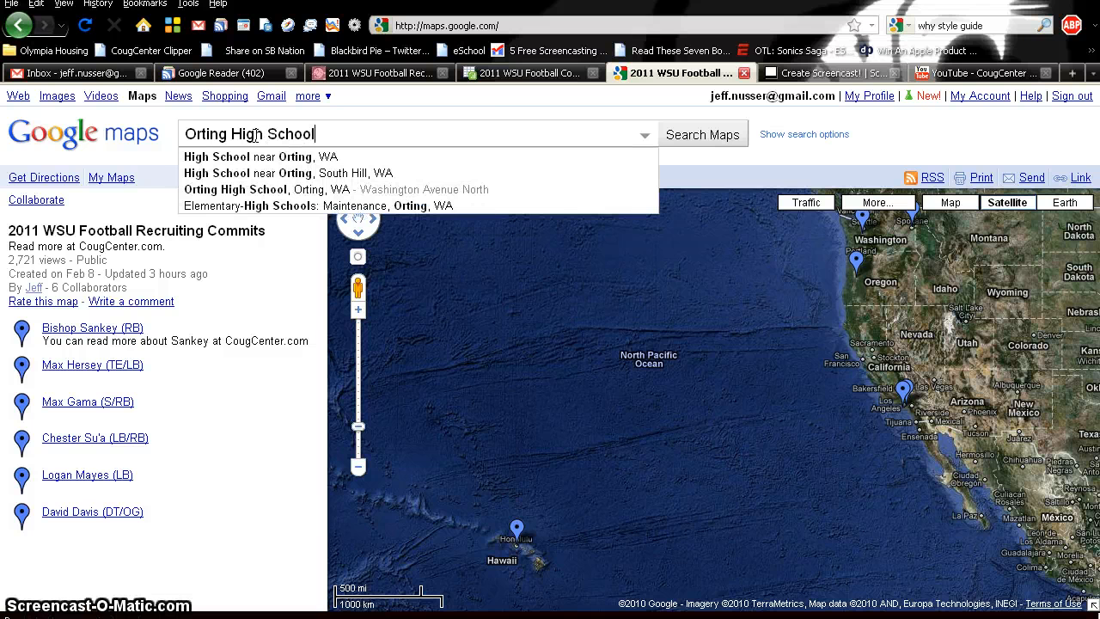
click(275, 190)
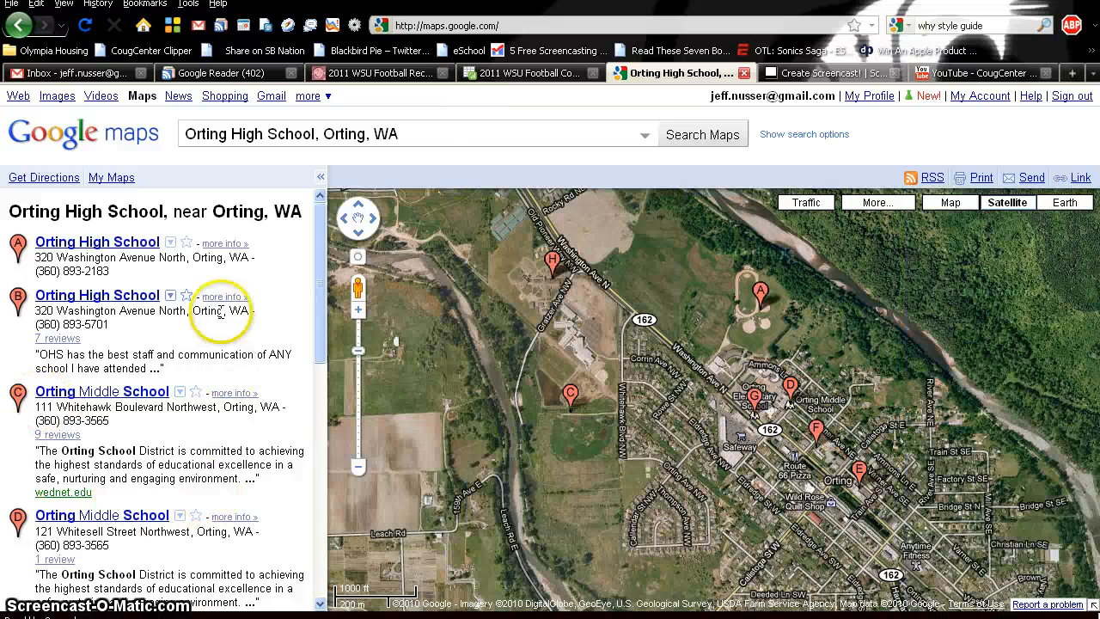
click(150, 264)
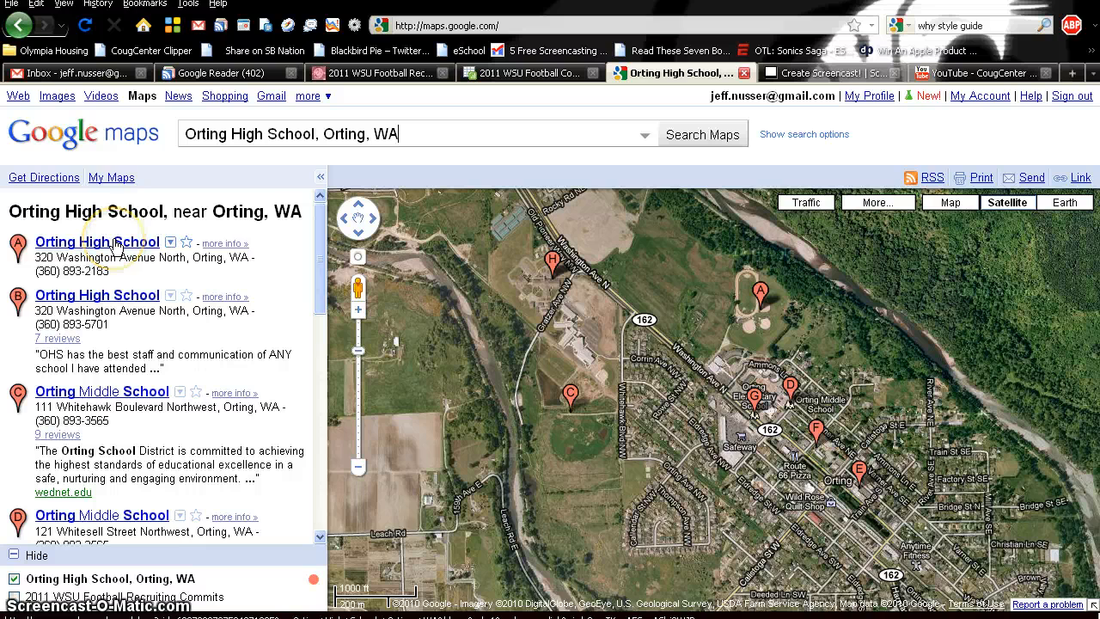
click(116, 245)
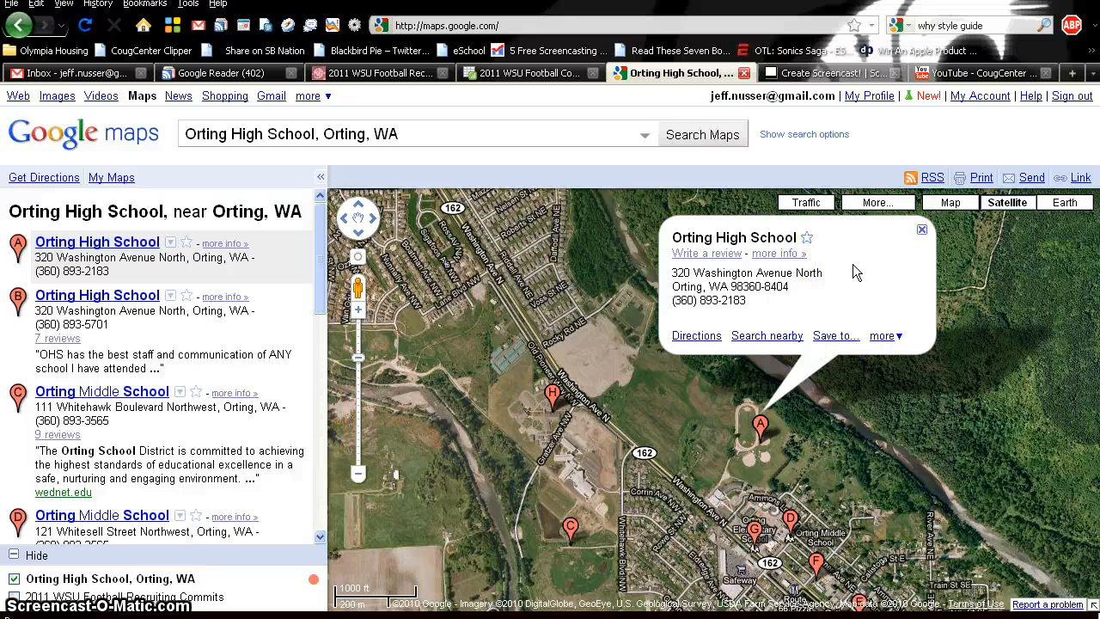
- Save Orting High School to the 2011 WSU Football Recruiting Commits map
click(833, 337)
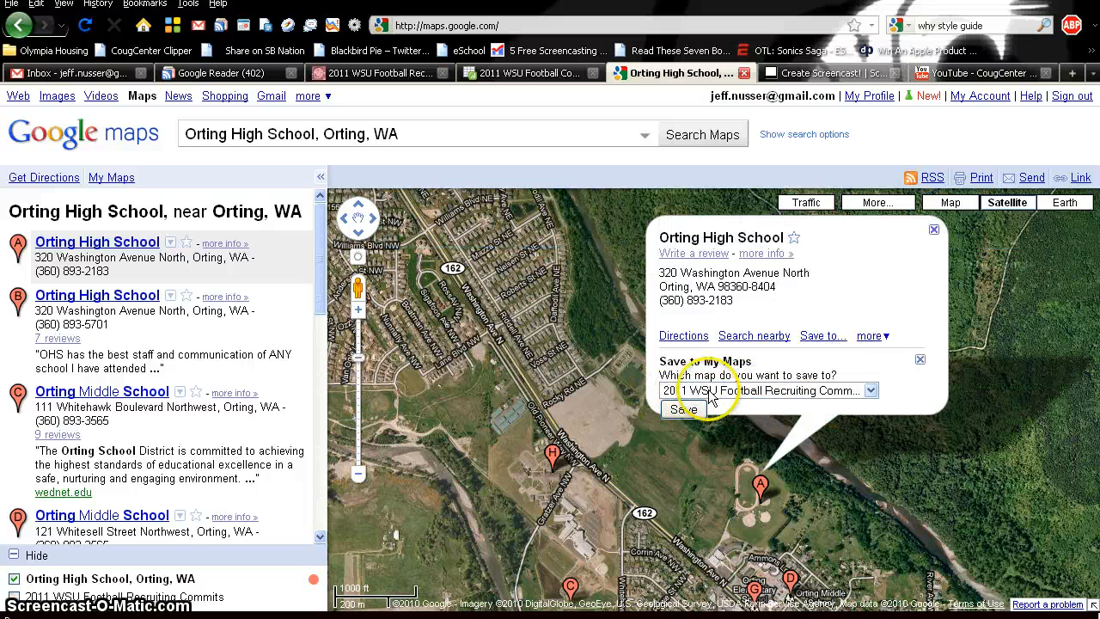
click(822, 394)
click(816, 405)
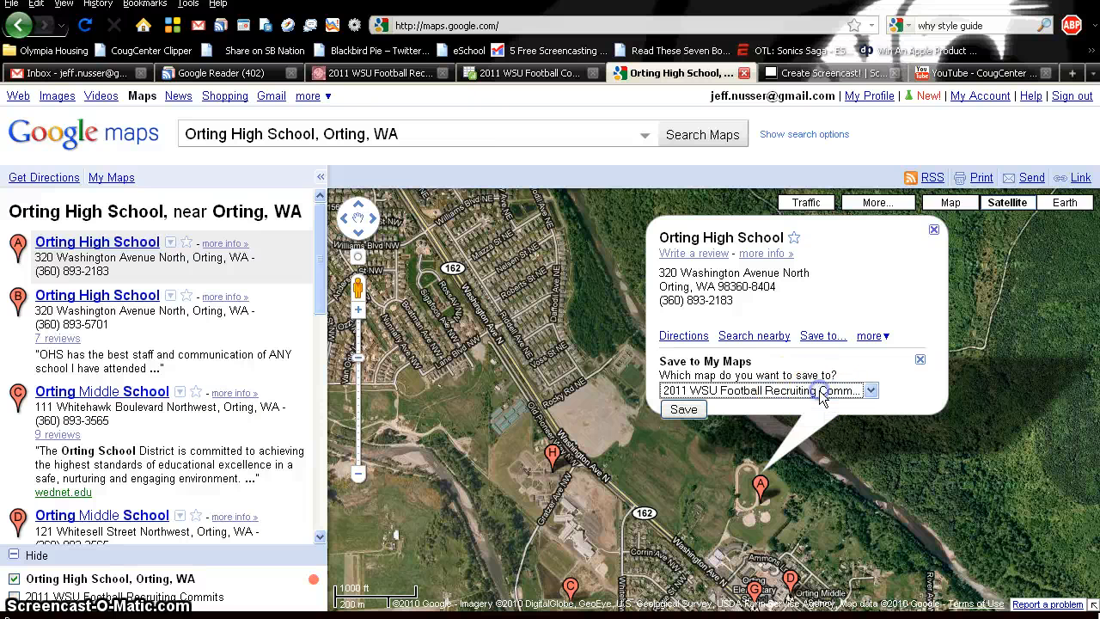
click(692, 410)
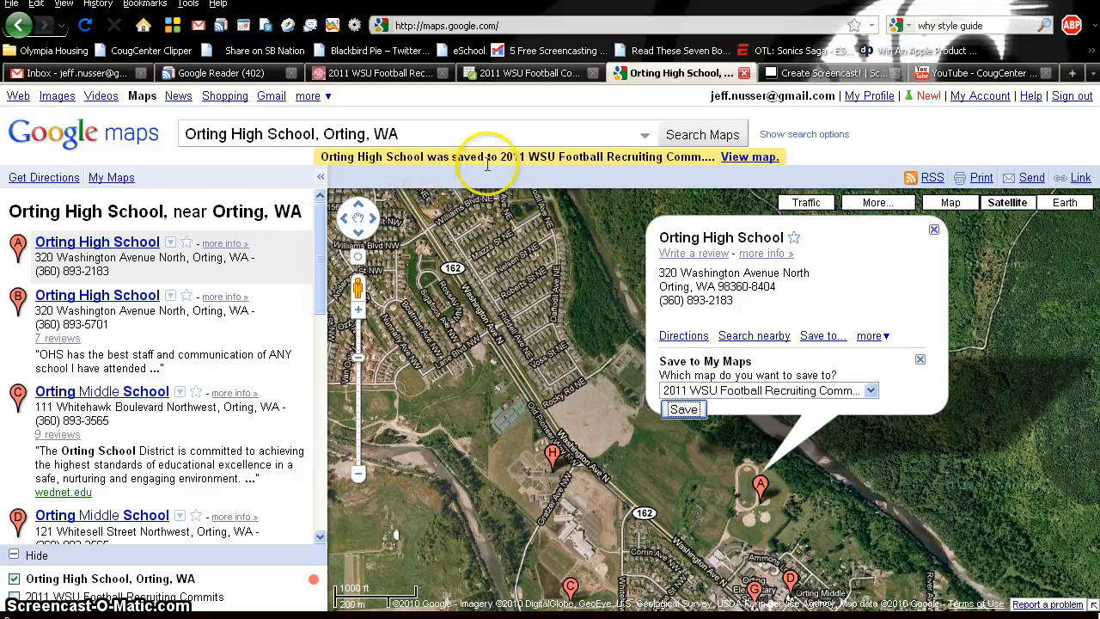
- Open the recruiting map, select the new Orting High School placemark, and enter edit mode
click(747, 158)
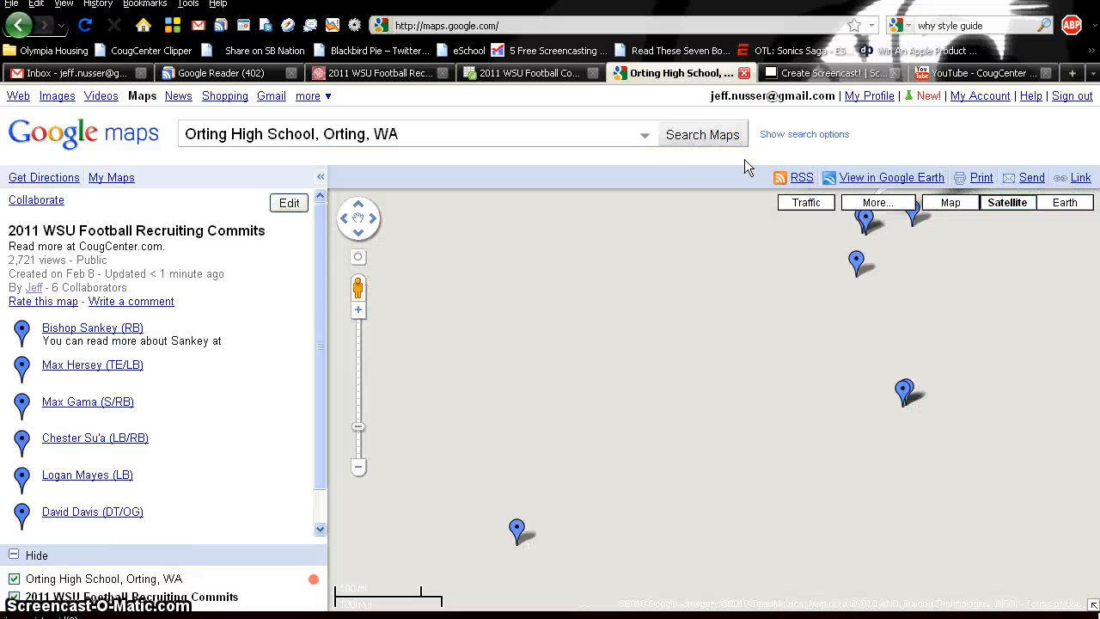
click(835, 352)
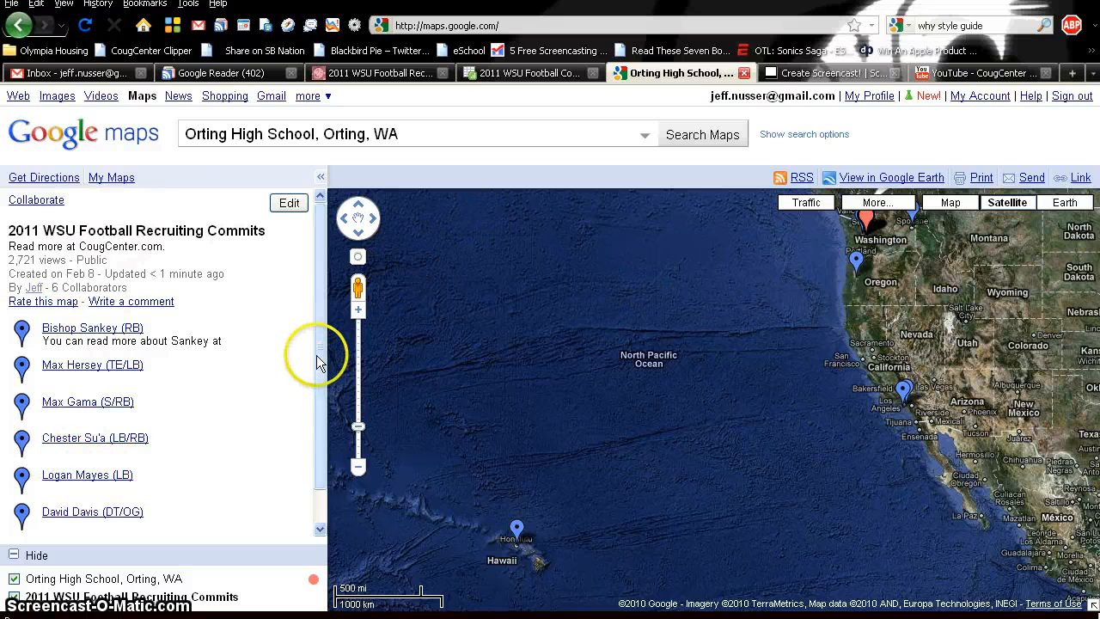
drag(320, 353, 316, 393)
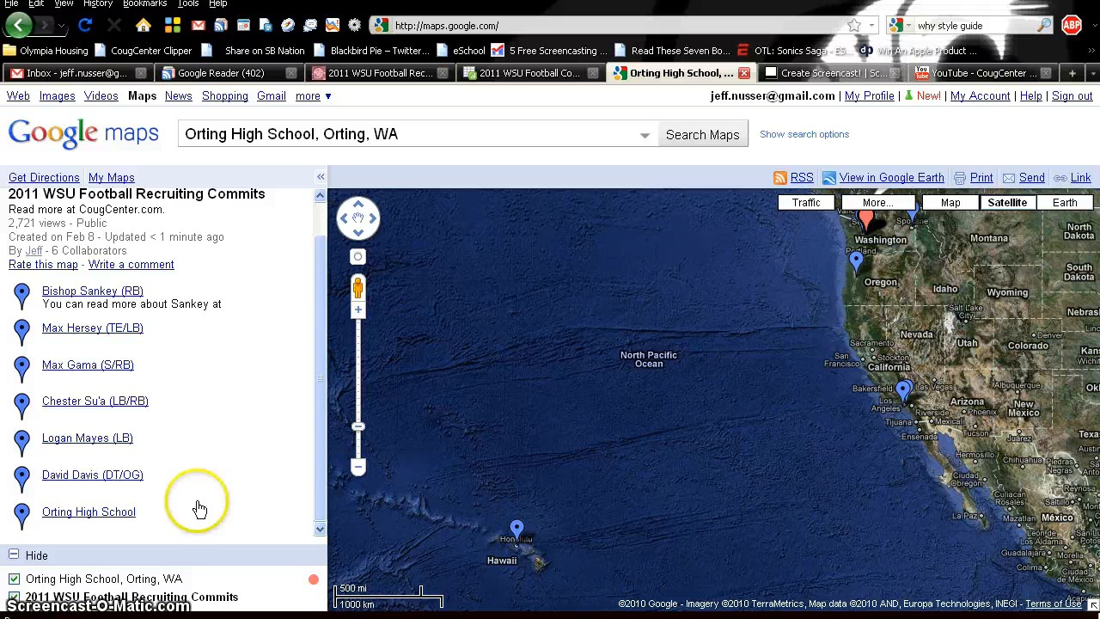
click(100, 515)
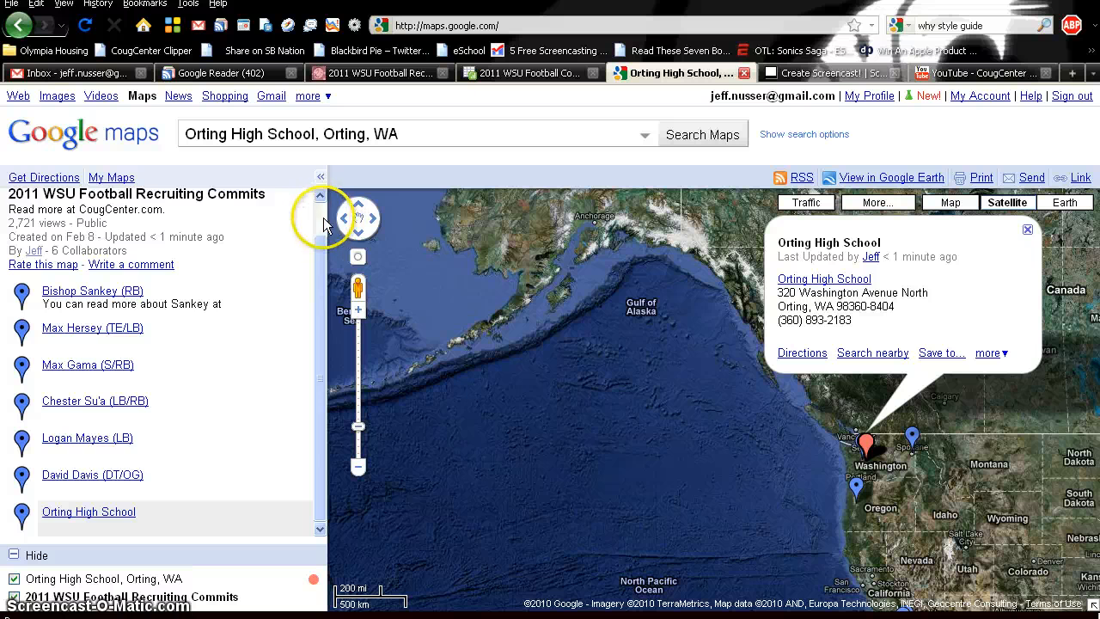
scroll(318, 223, up, 1)
click(291, 204)
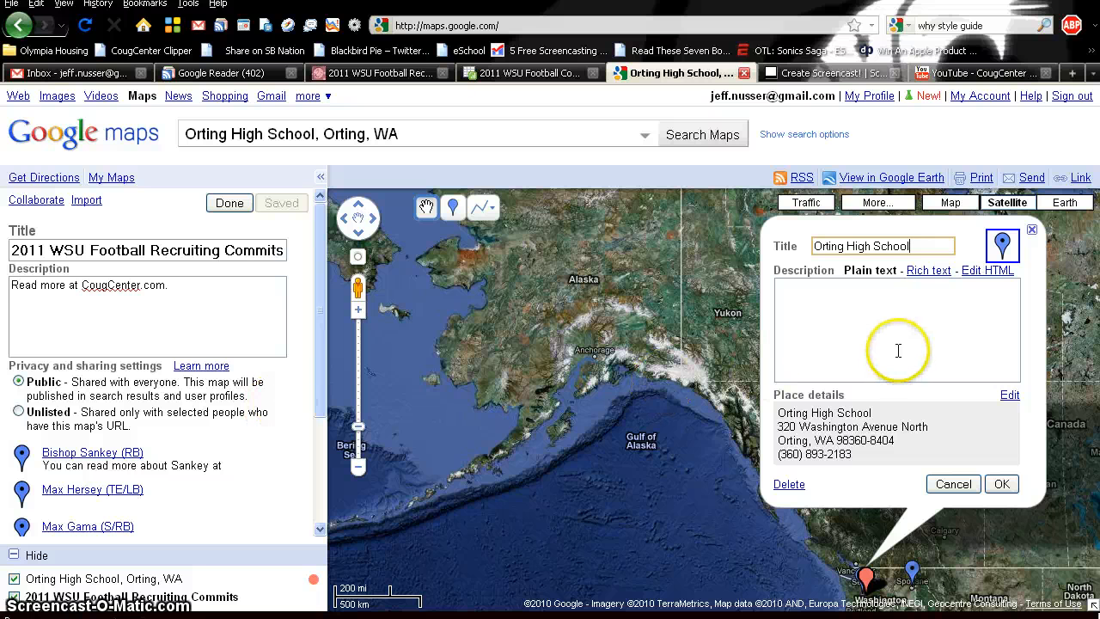
- Retitle the Orting High School placemark with the recruit's name plus '(OL/DL)' and save the map
drag(912, 246, 778, 247)
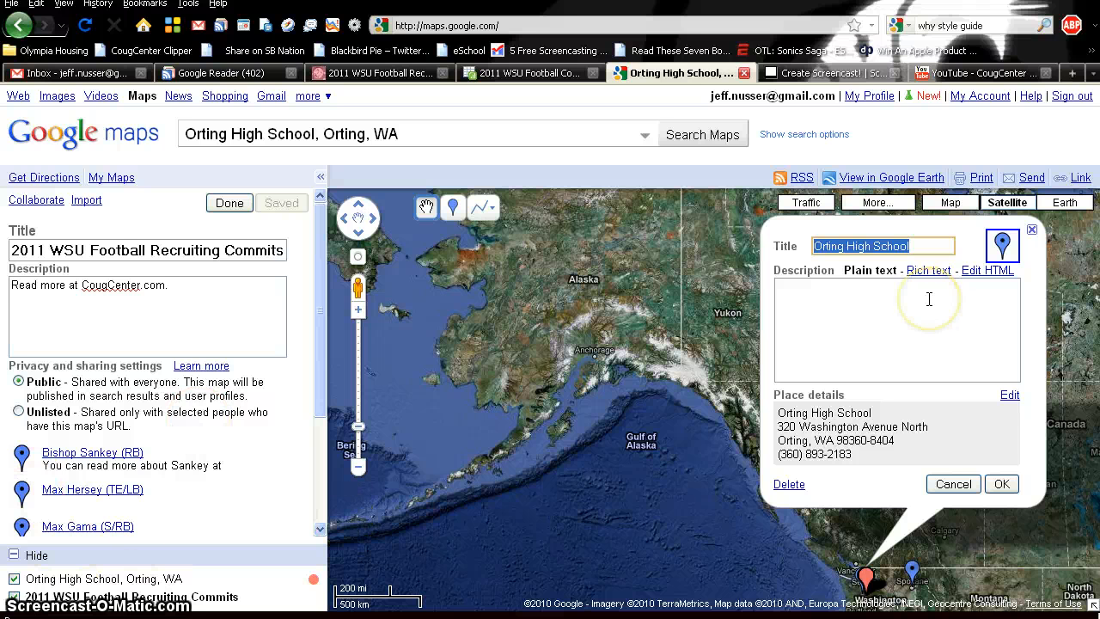
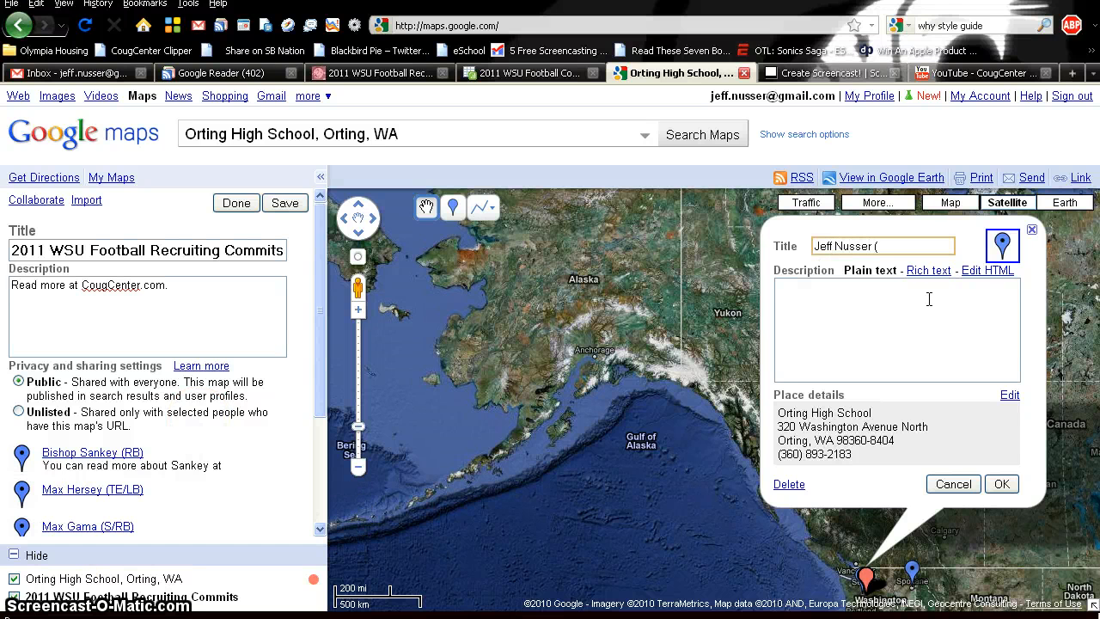
text(AL)
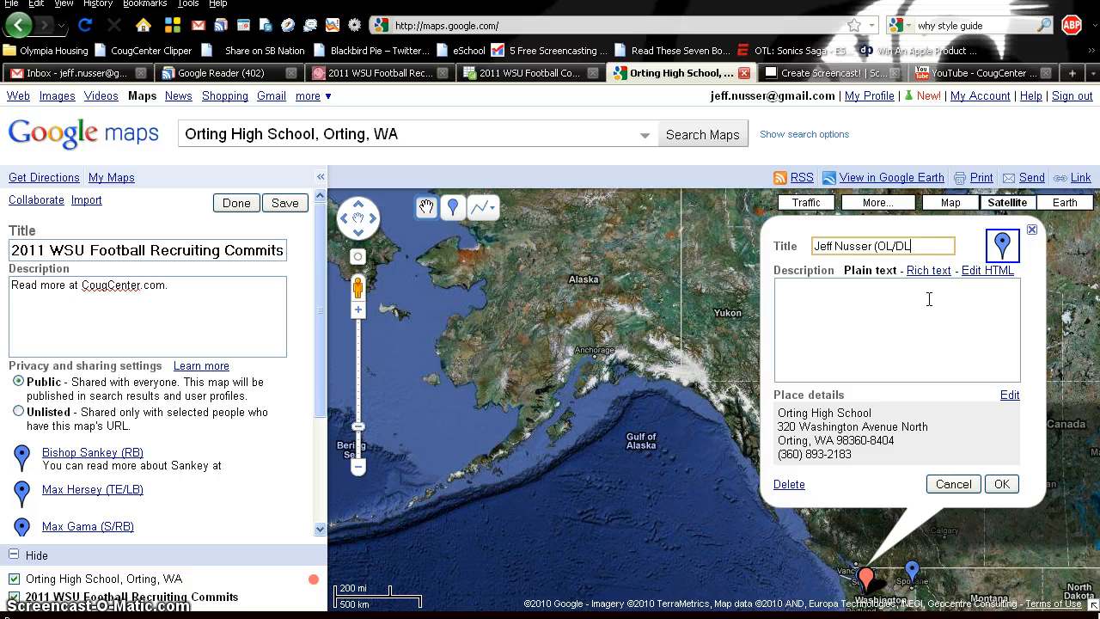
text())
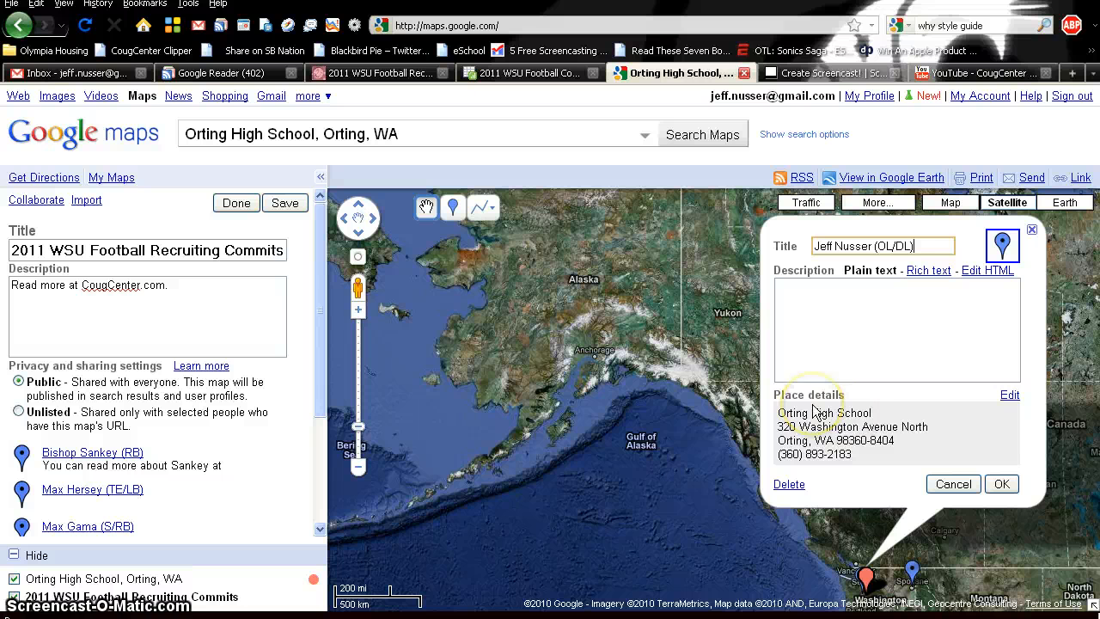
click(854, 314)
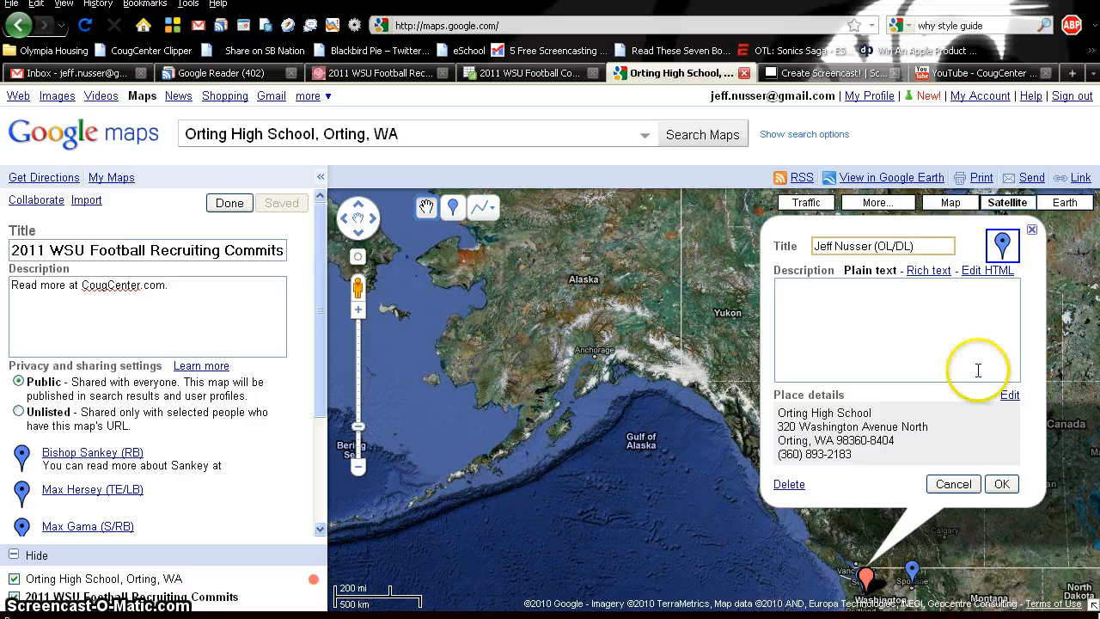
click(1002, 484)
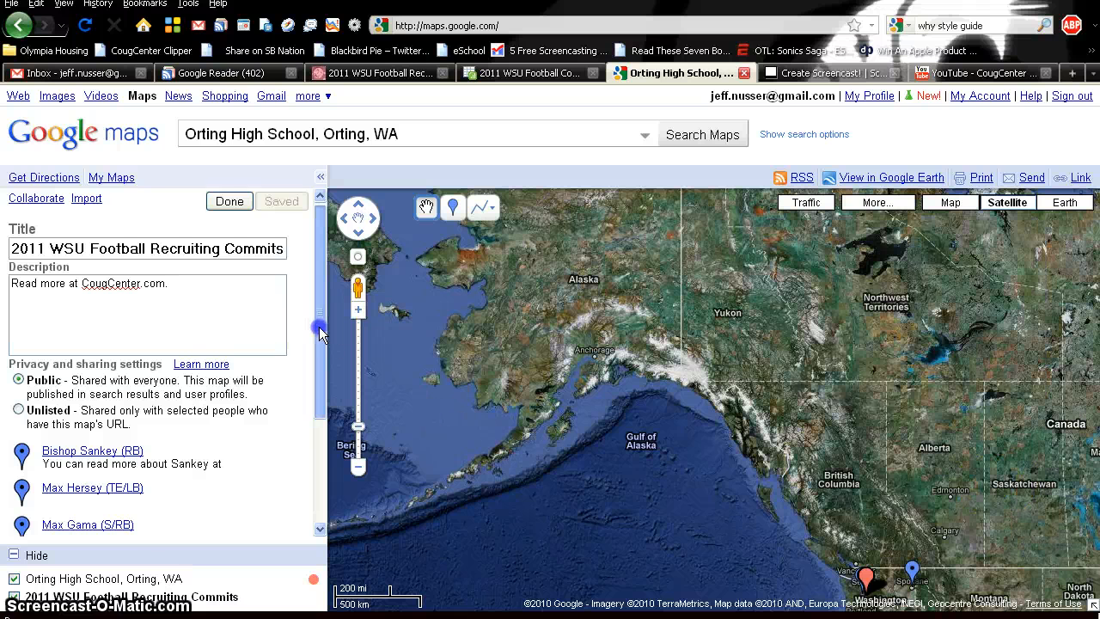
mouse_move(318, 330)
mouse_down()
mouse_move(320, 467)
mouse_move(320, 318)
mouse_up()
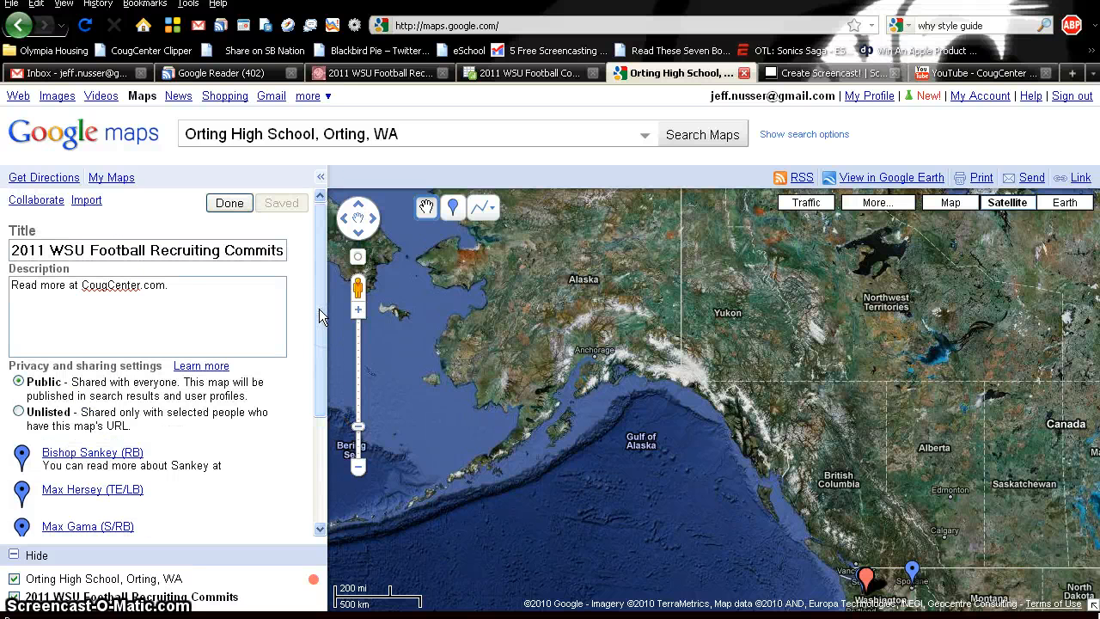
click(230, 202)
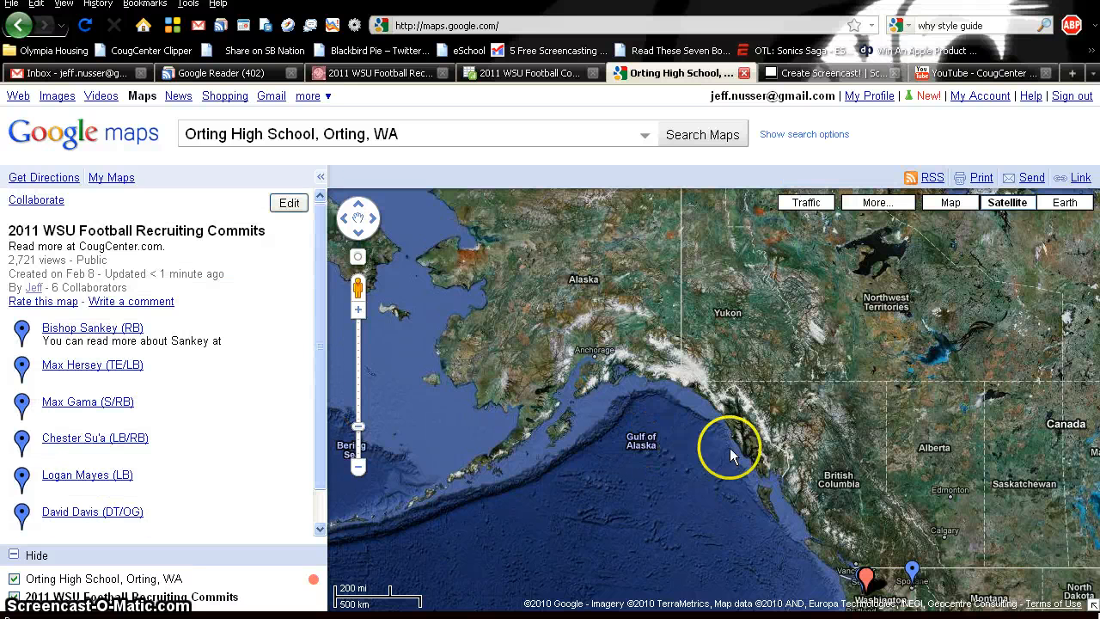
- Pan to the western US and hide the 'Orting High School, Orting, WA' search-result layer
drag(954, 470, 888, 251)
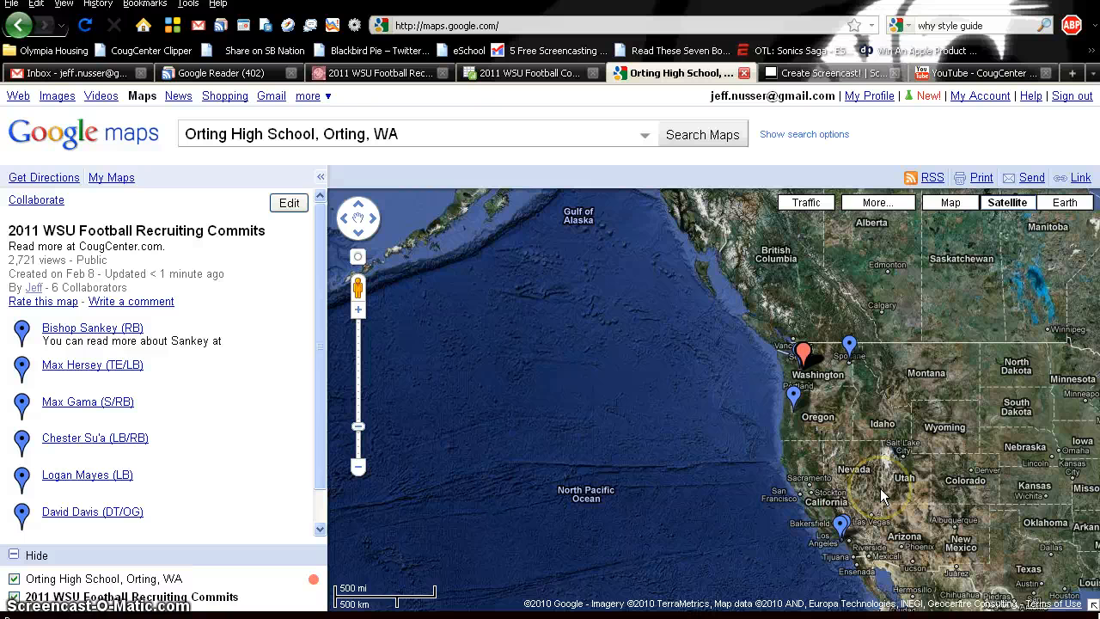
click(805, 383)
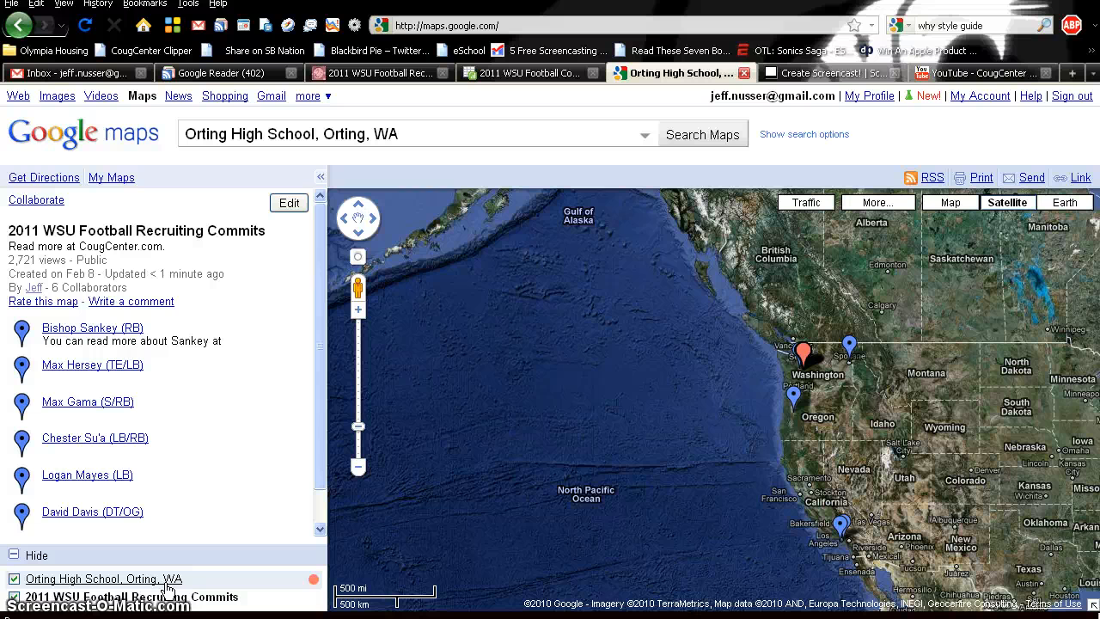
click(14, 578)
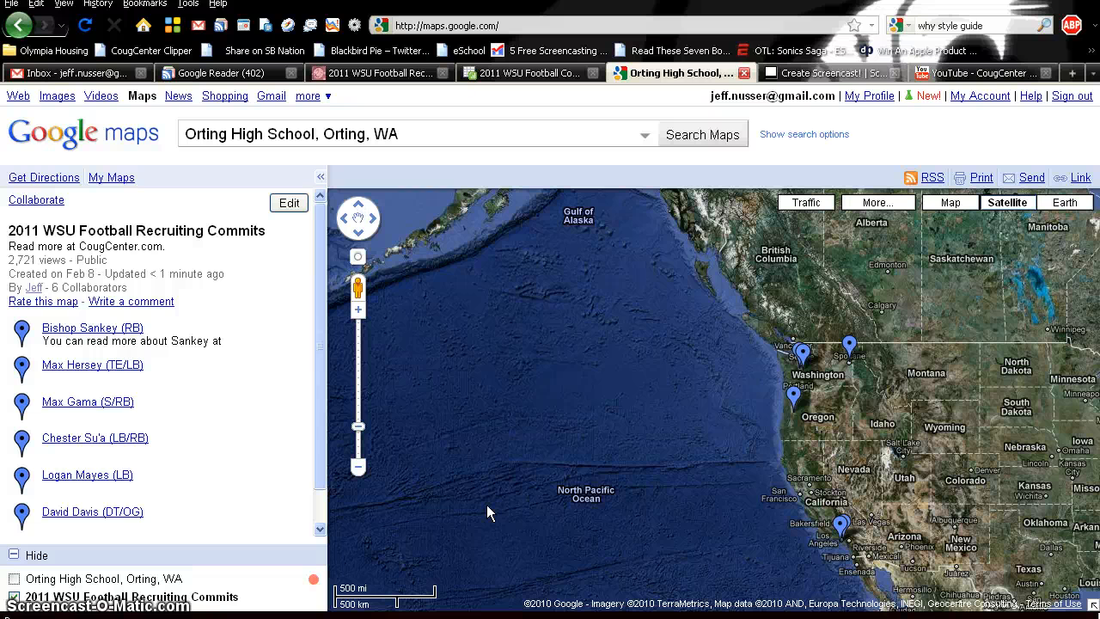
drag(319, 429, 323, 497)
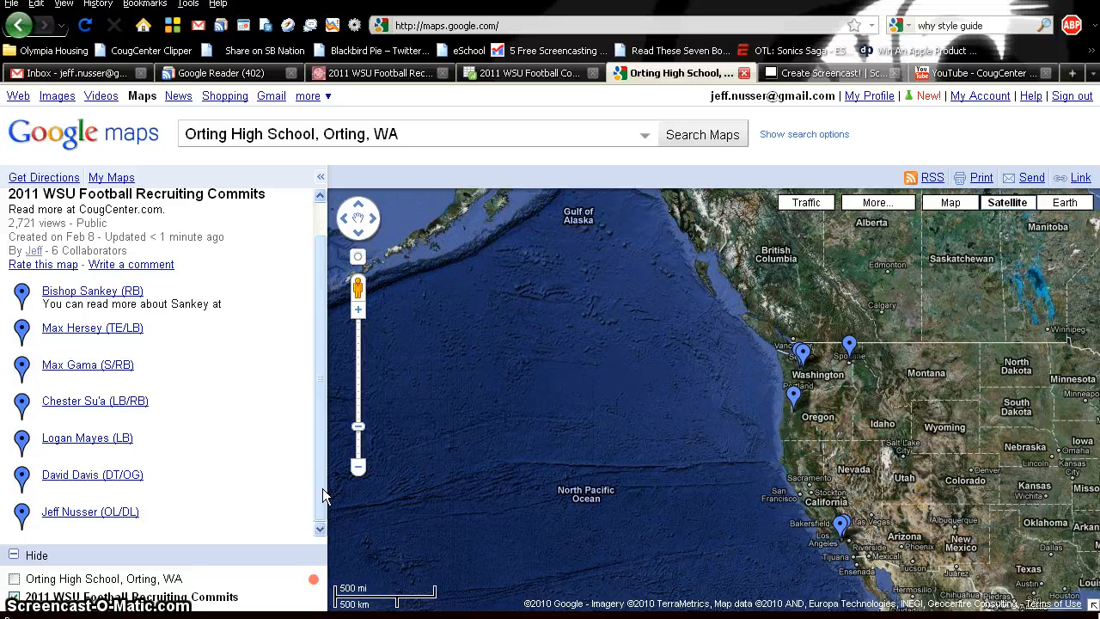
click(550, 74)
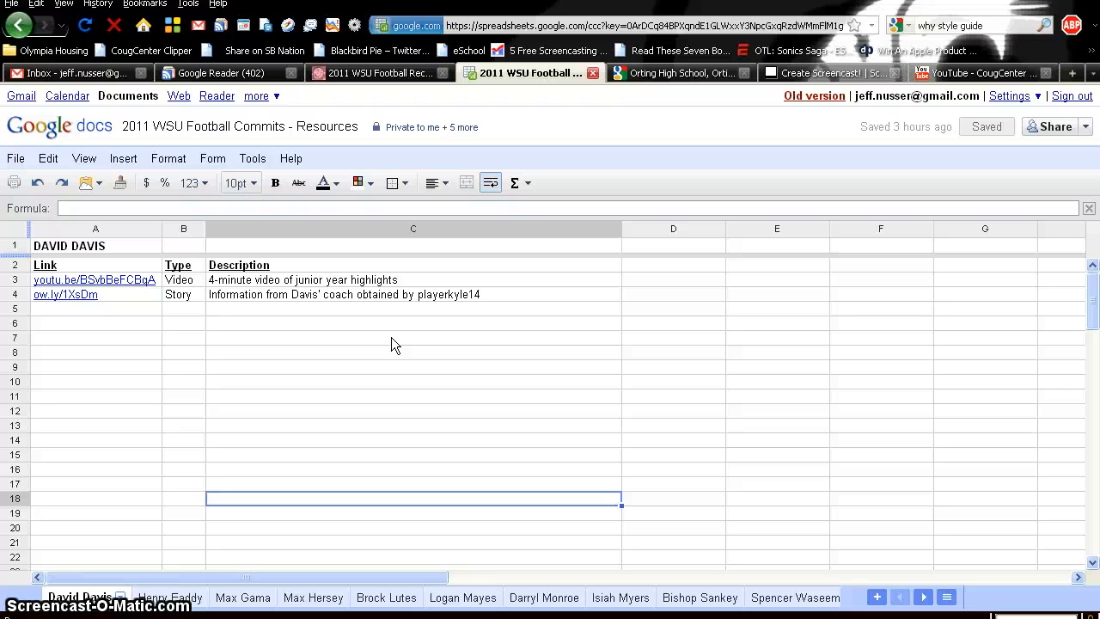
- Switch to the CougCenter 2011 WSU Football Recruiting Central page
click(382, 74)
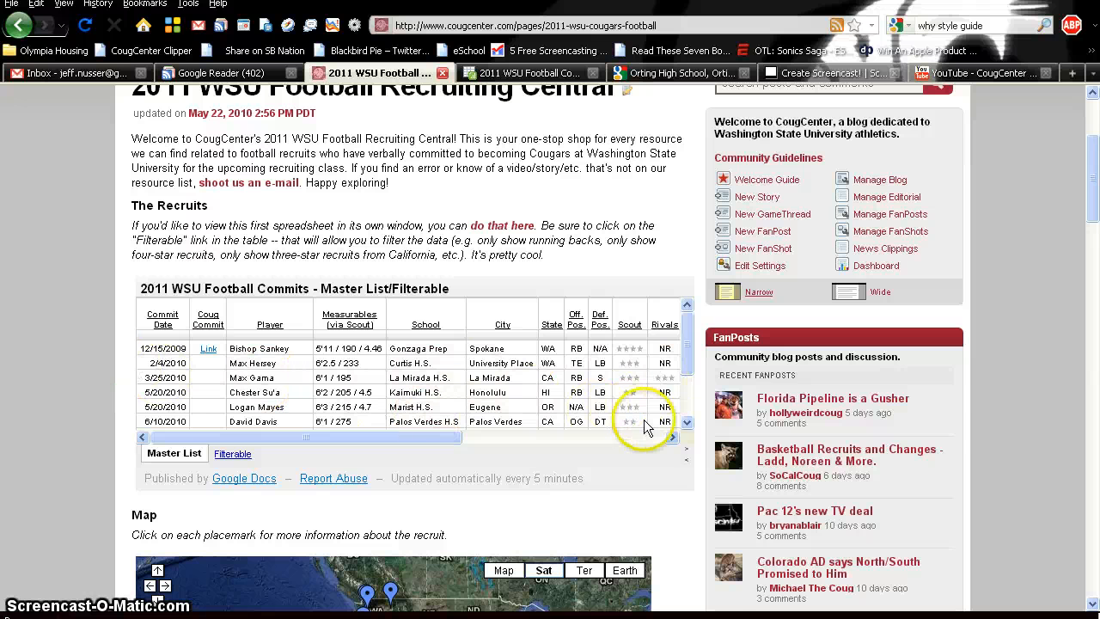
- Return to the 2011 WSU Football Commits - Resources spreadsheet
scroll(990, 412, down, 10)
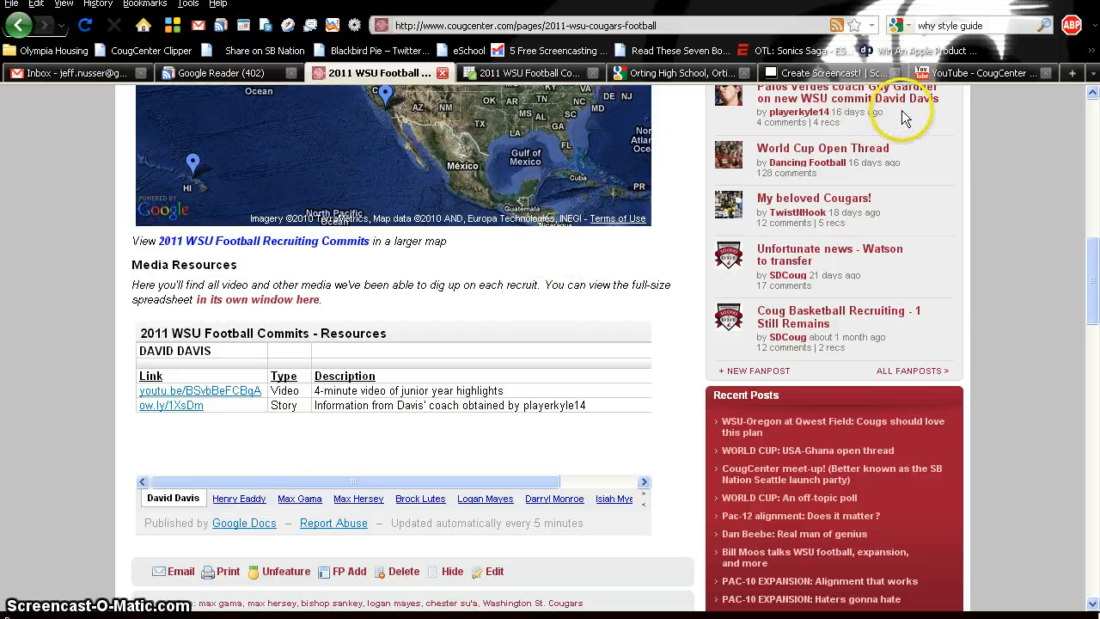
click(513, 74)
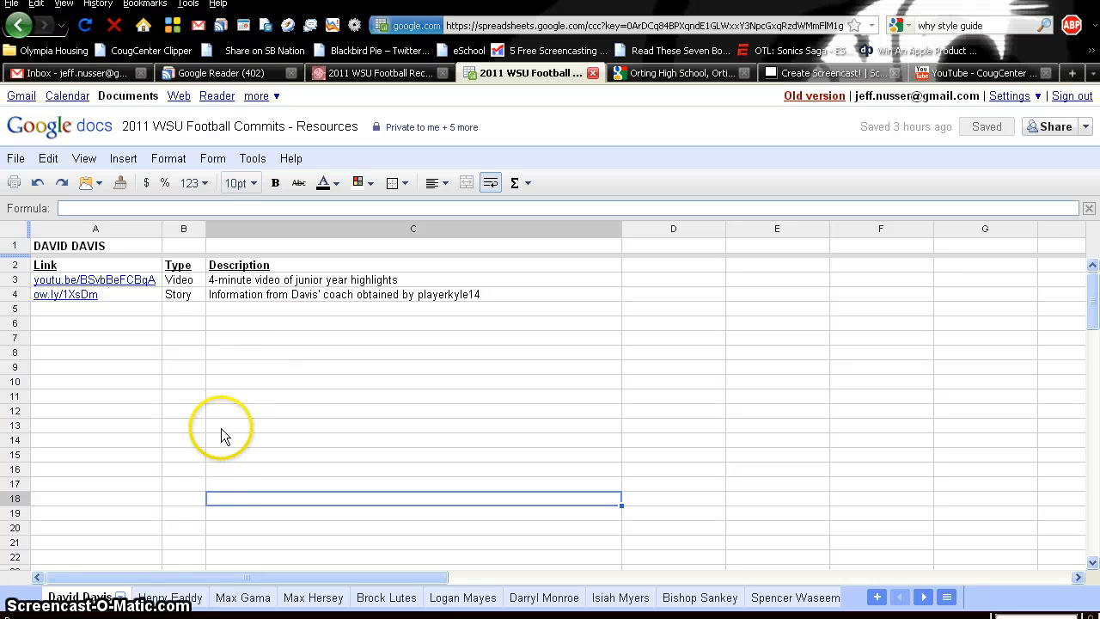
- Duplicate the first player's sheet and start renaming the copy
click(103, 601)
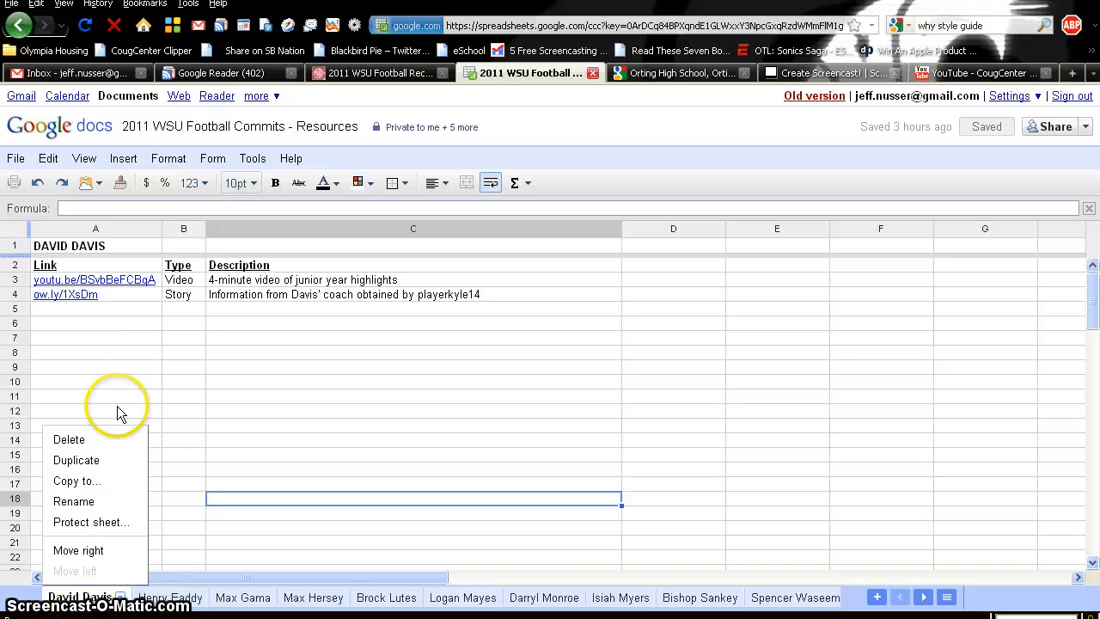
click(93, 464)
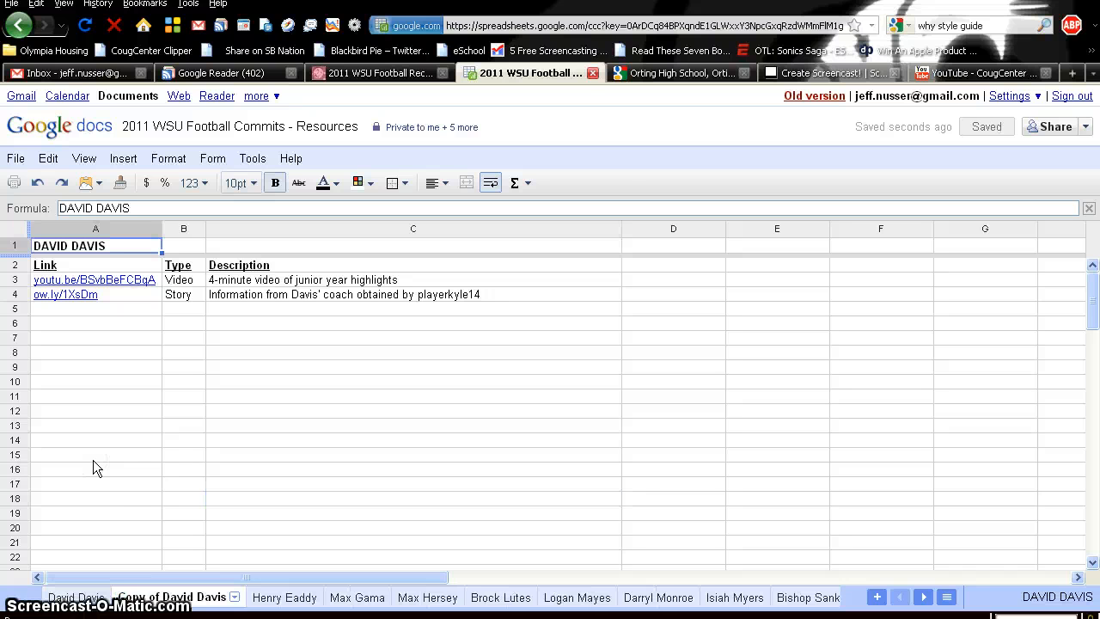
click(206, 596)
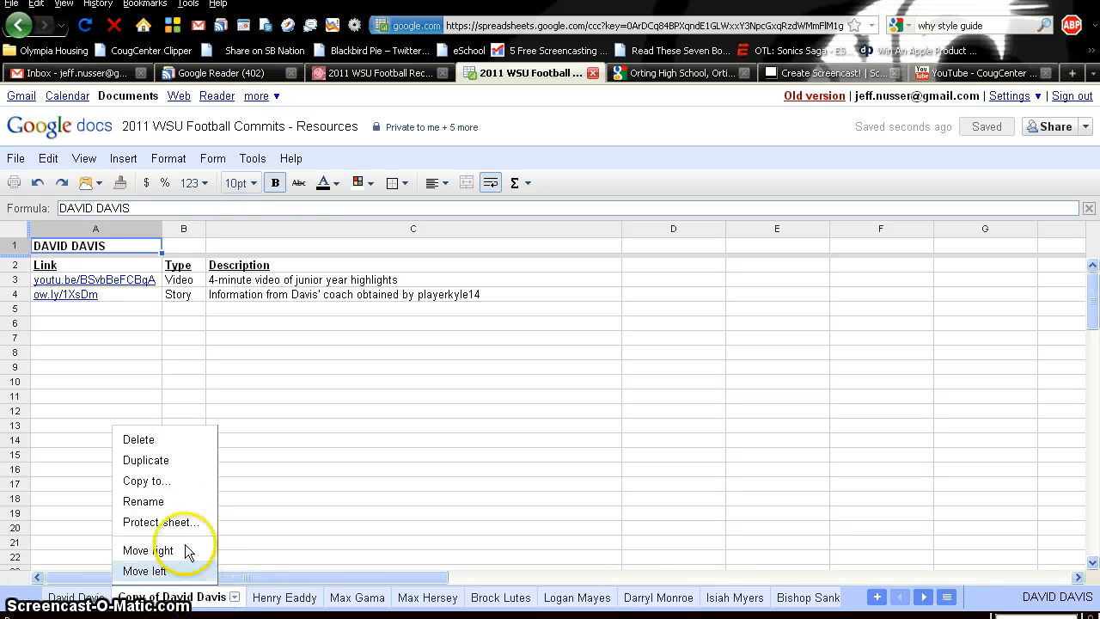
click(159, 501)
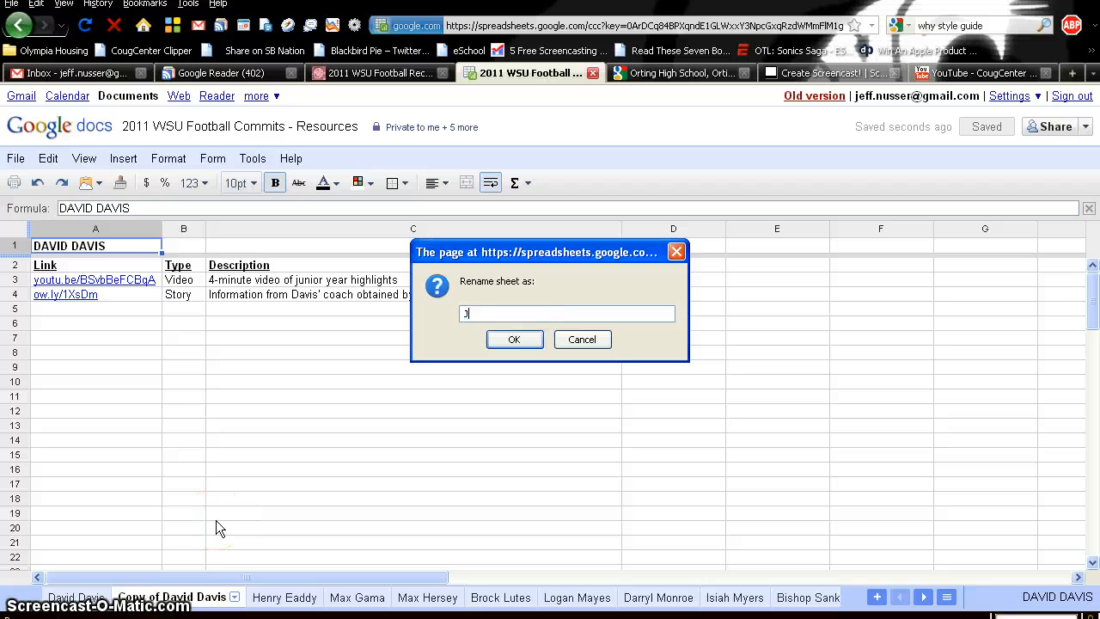
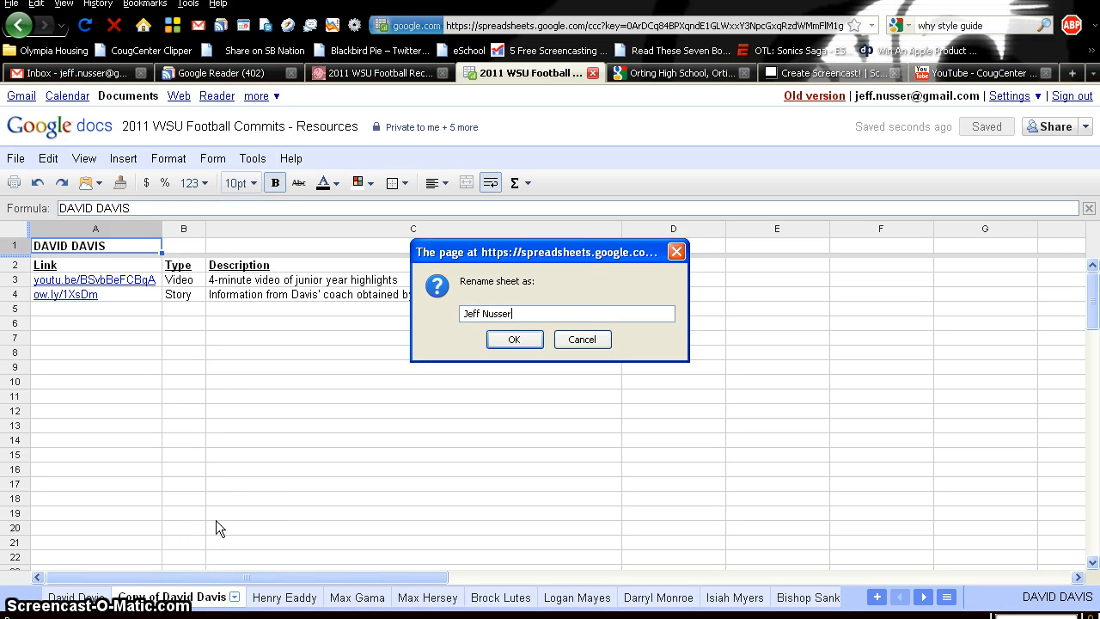
- Name the copied sheet after the new recruit and put his name in capitals in cell A1
key(Return)
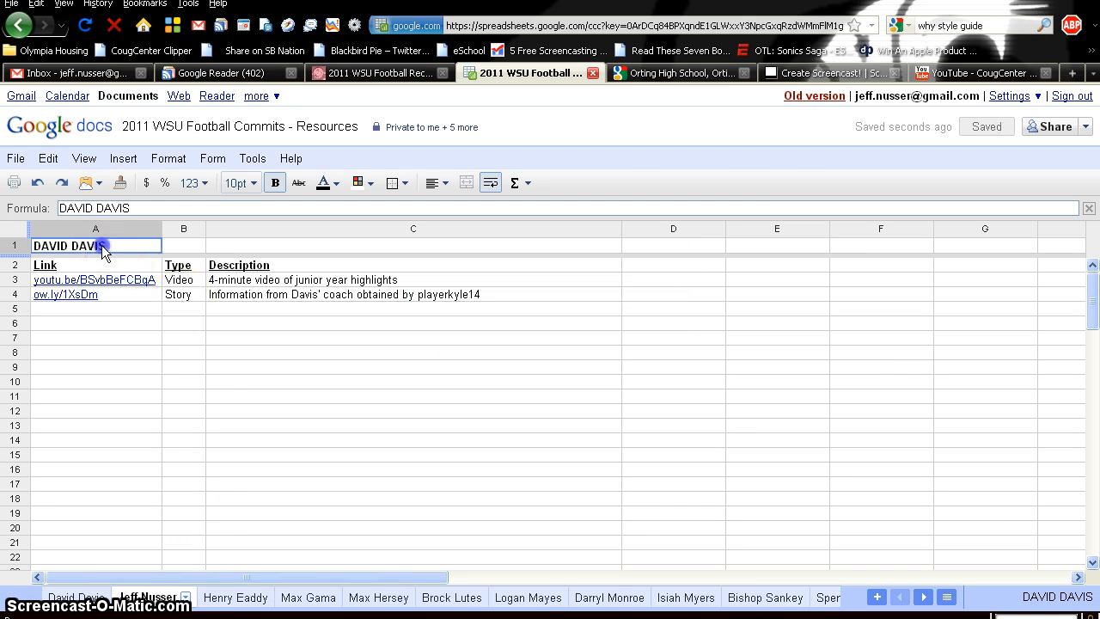
click(148, 212)
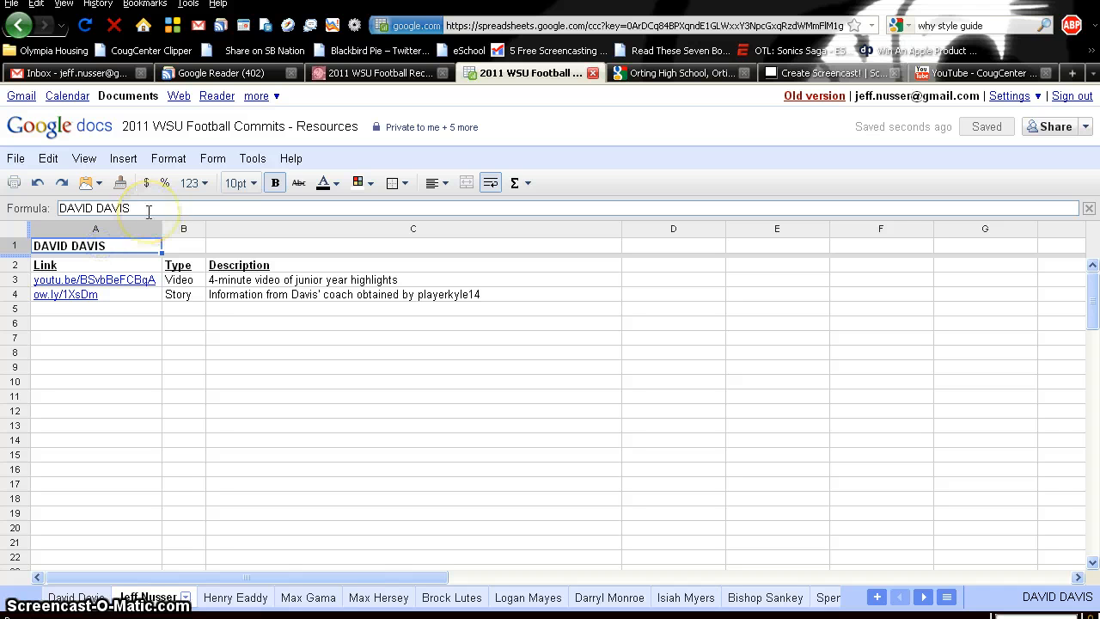
triple_click(120, 209)
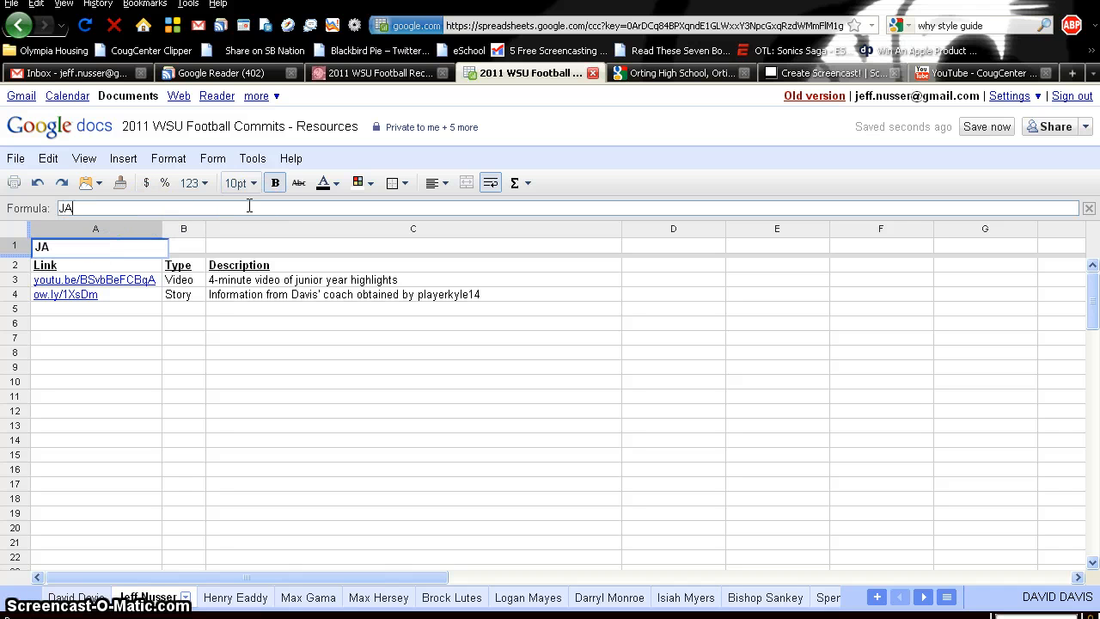
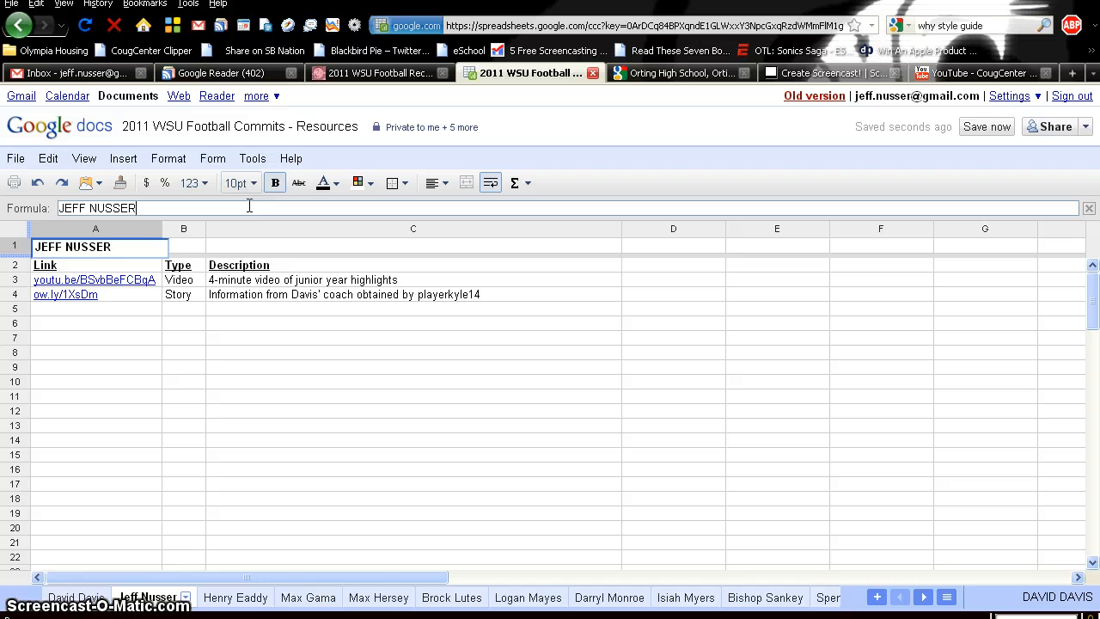
key(Return)
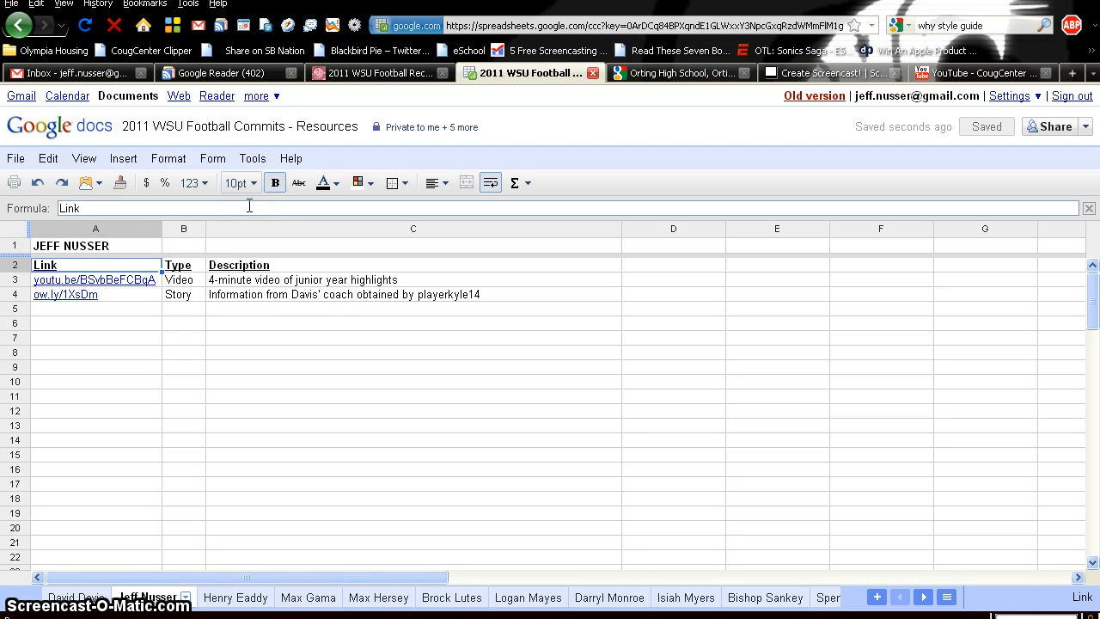
- Select the copied link rows A3:C4 and bring up row 3's options
drag(319, 294, 83, 287)
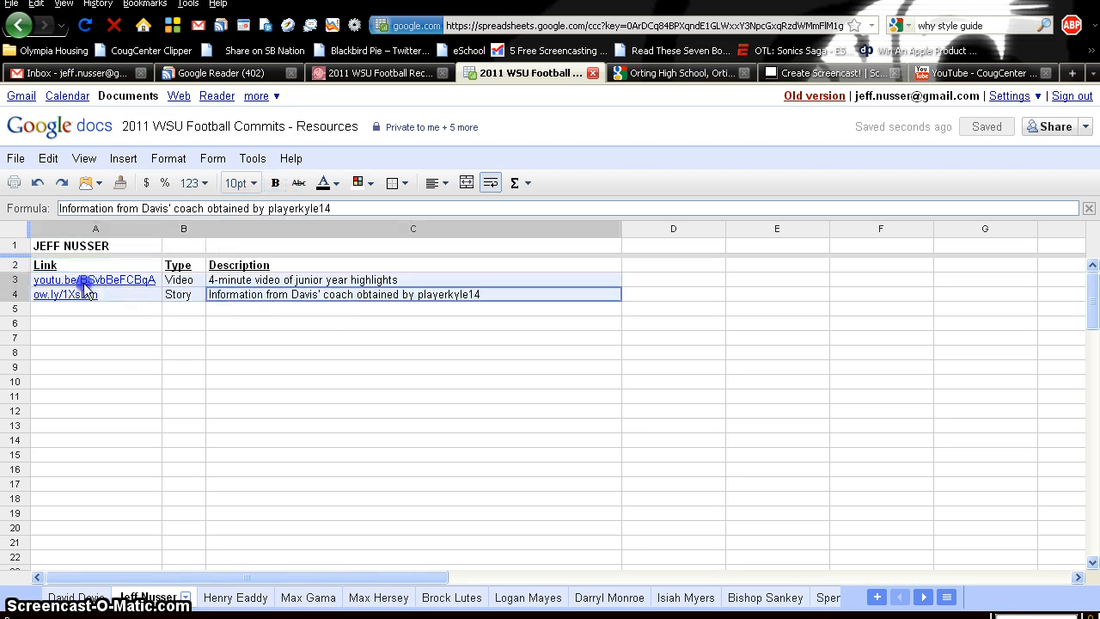
click(125, 317)
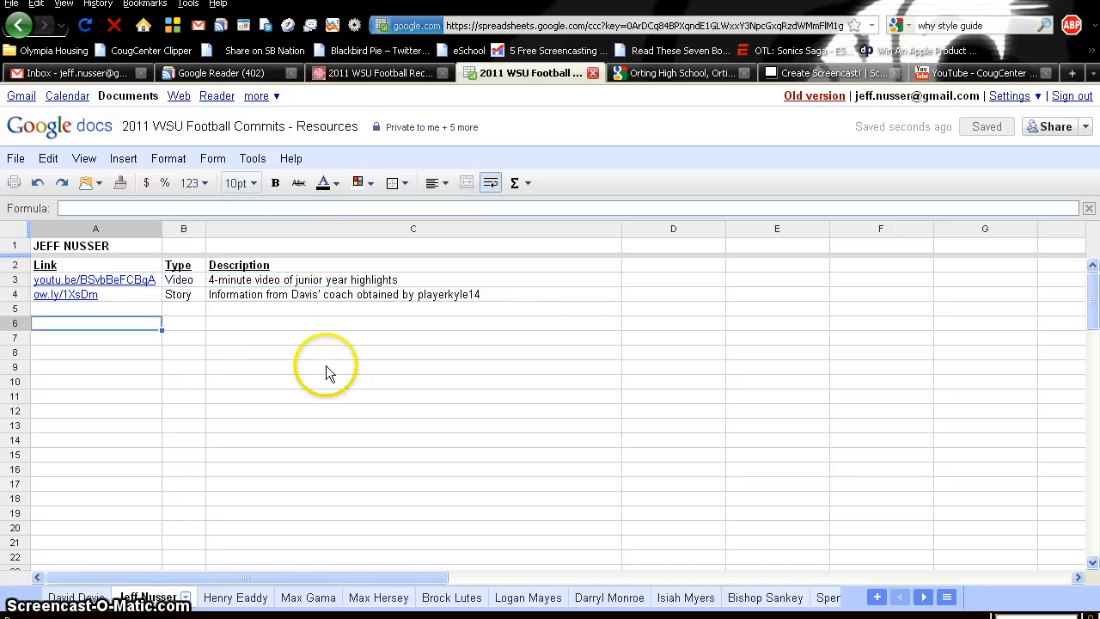
drag(289, 296, 68, 283)
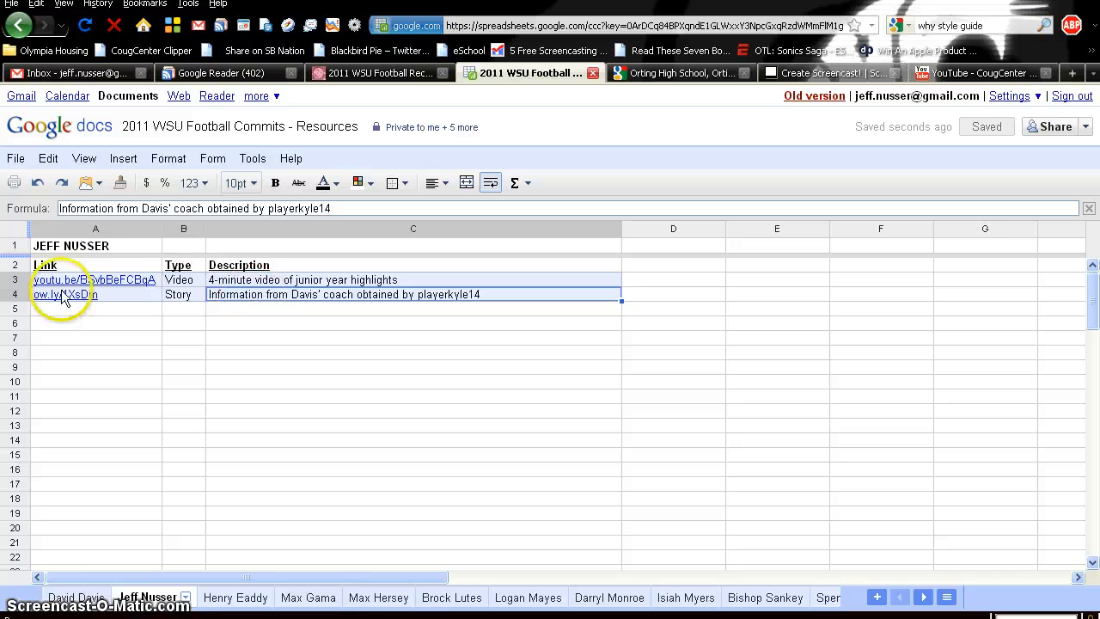
click(16, 279)
right_click(19, 280)
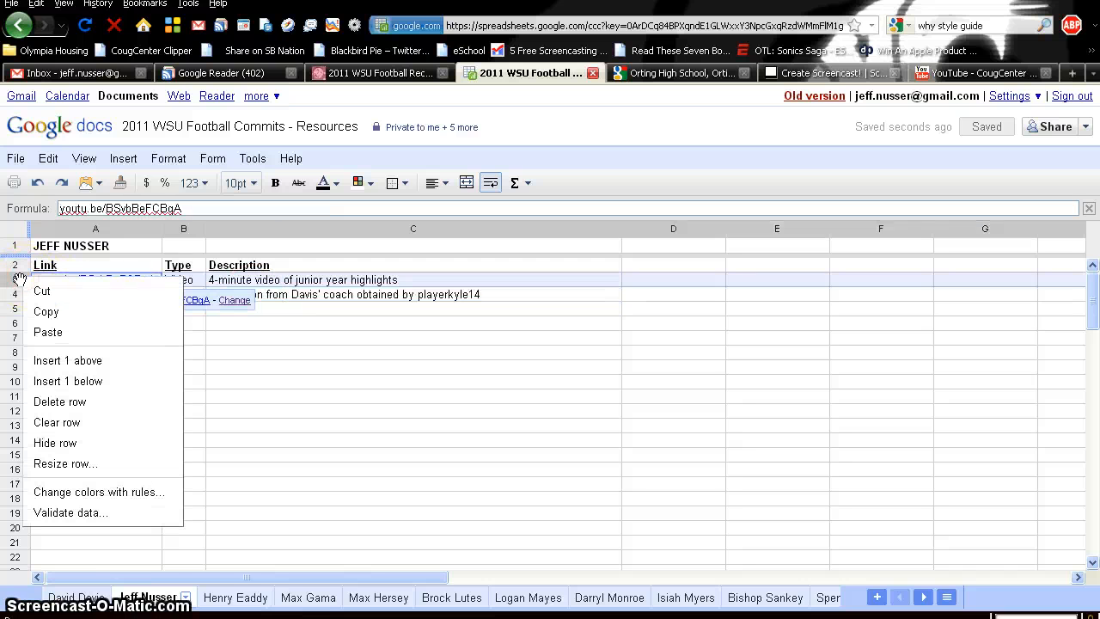
- Delete both copied link rows, then view the first player's sheet for reference
click(113, 401)
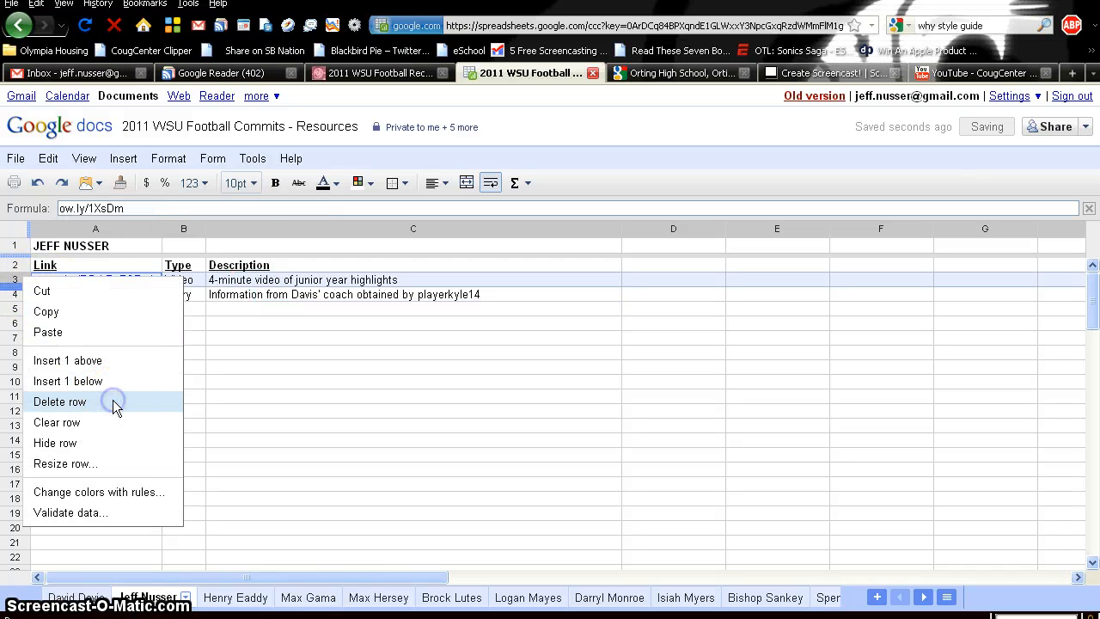
right_click(17, 282)
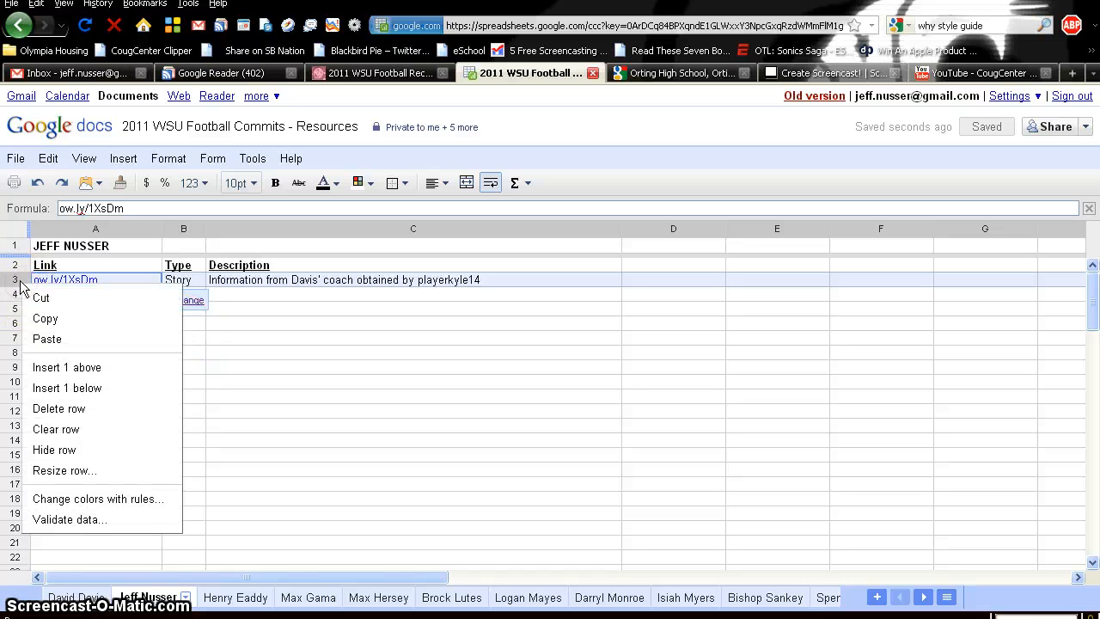
click(60, 409)
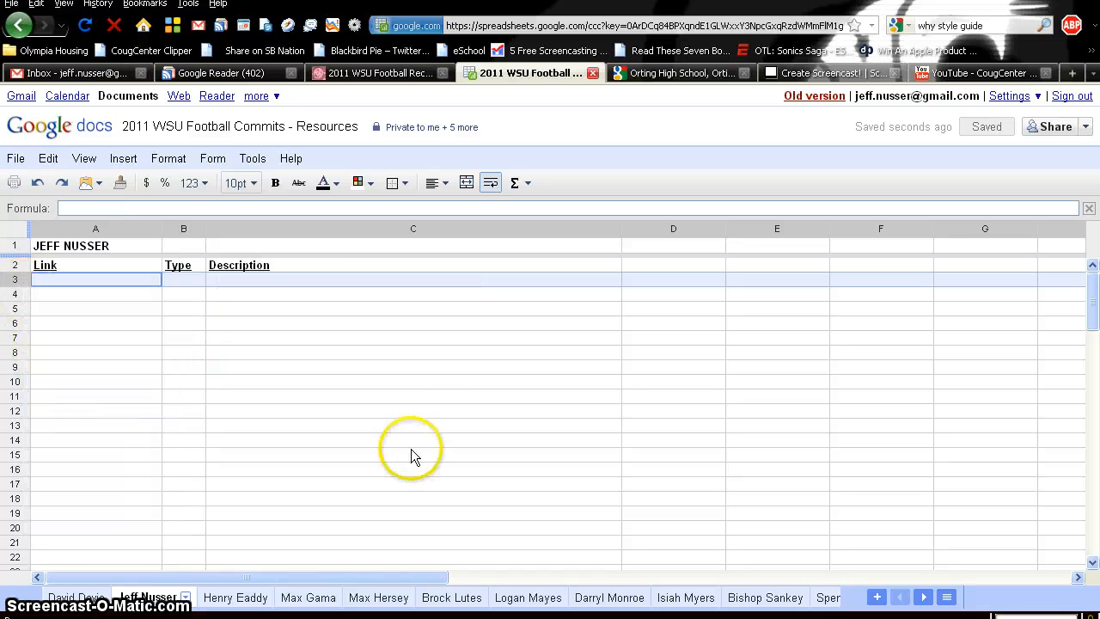
click(416, 368)
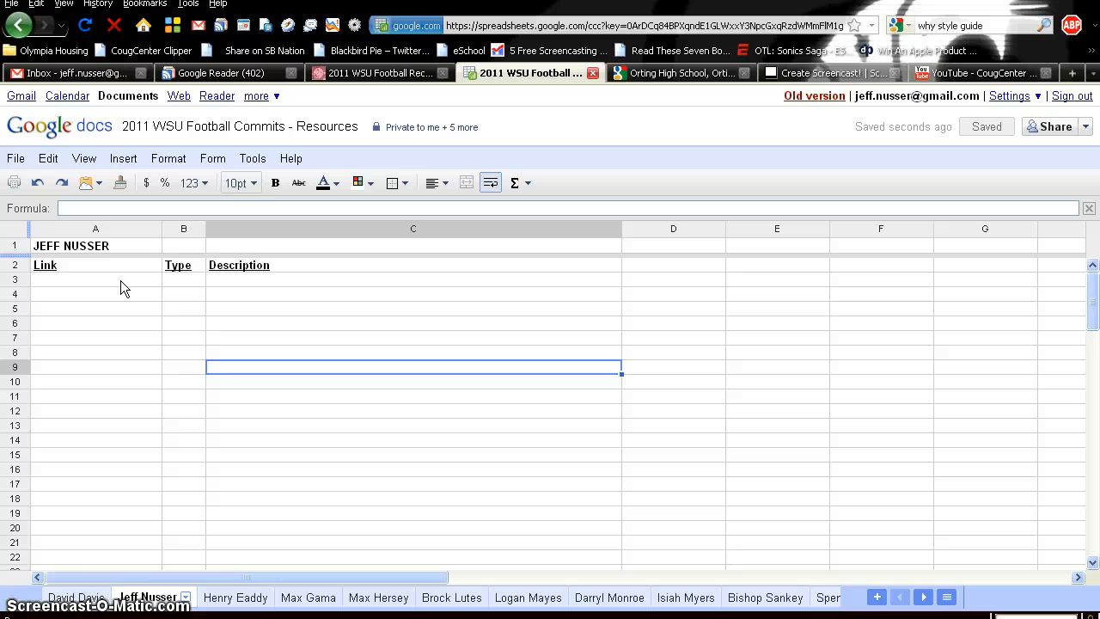
click(97, 597)
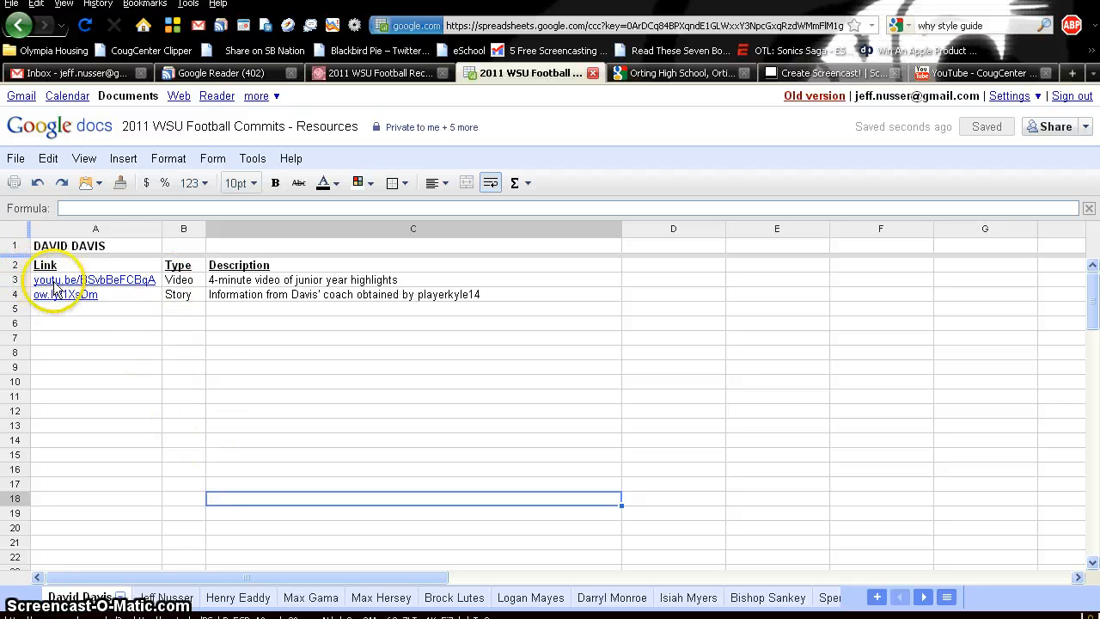
- Enter youtu.be/K0VdkURCh8w in cell A3, taking the video ID from the YouTube tab's address
click(170, 599)
click(102, 282)
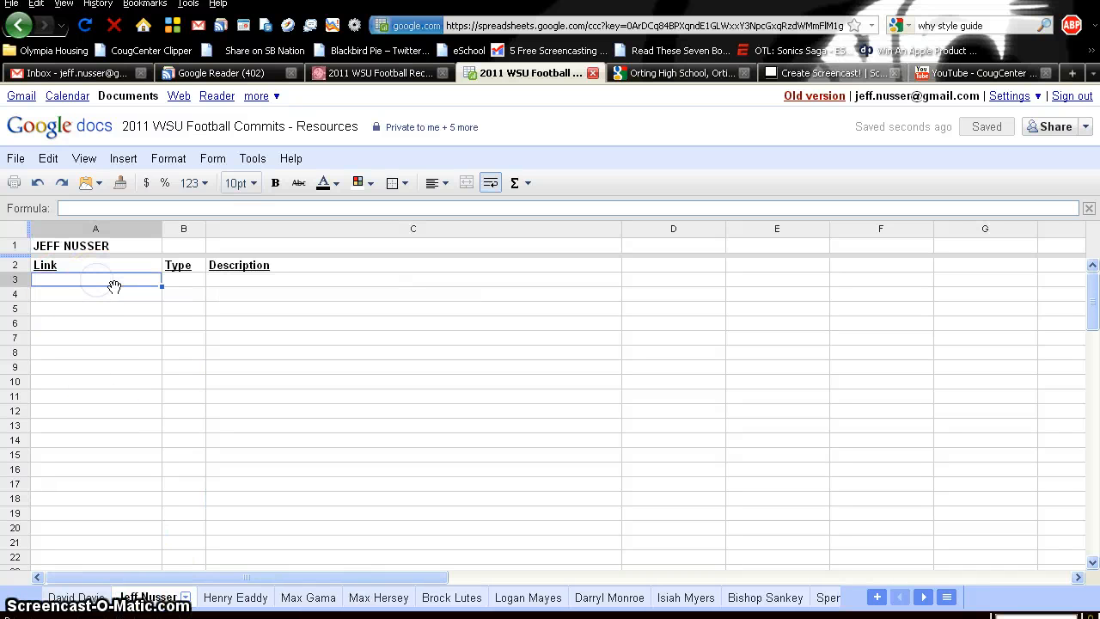
text(yout)
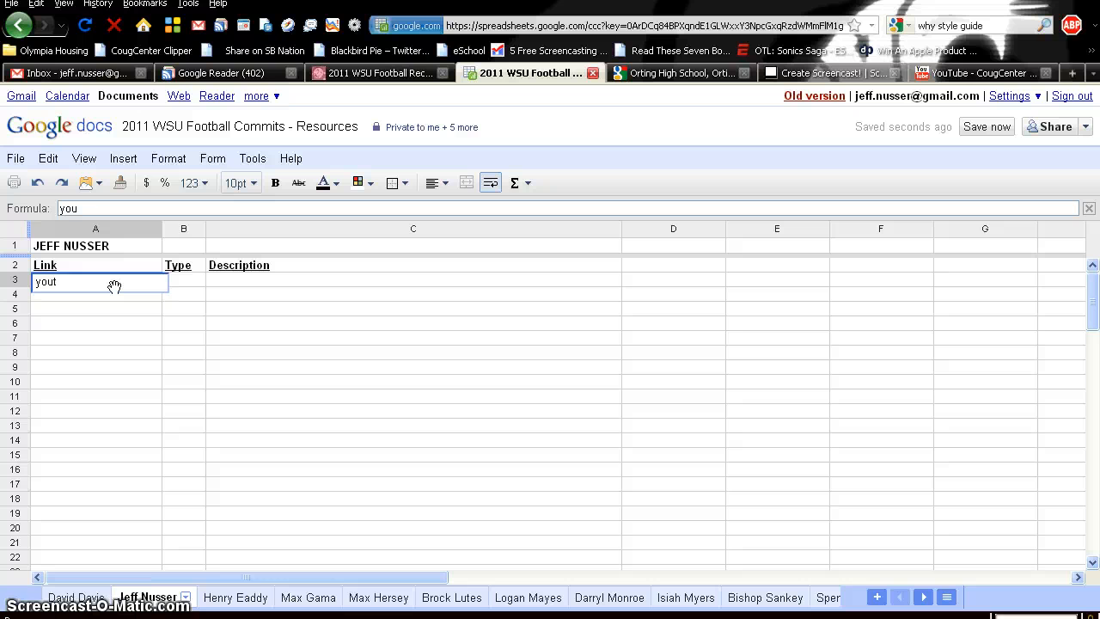
text(u)
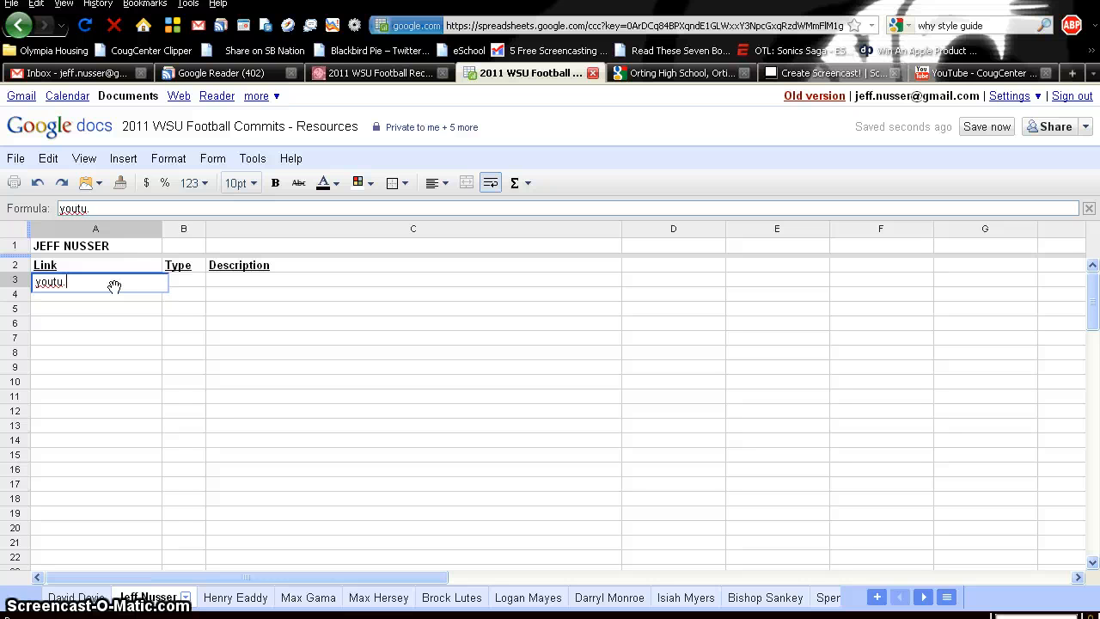
text(.be/)
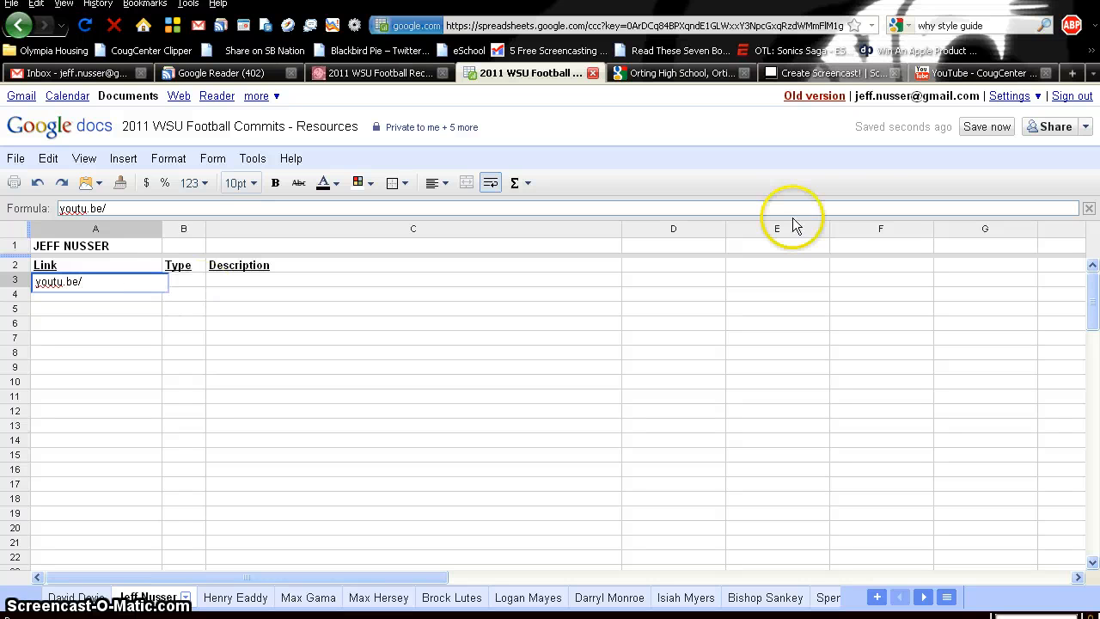
click(988, 73)
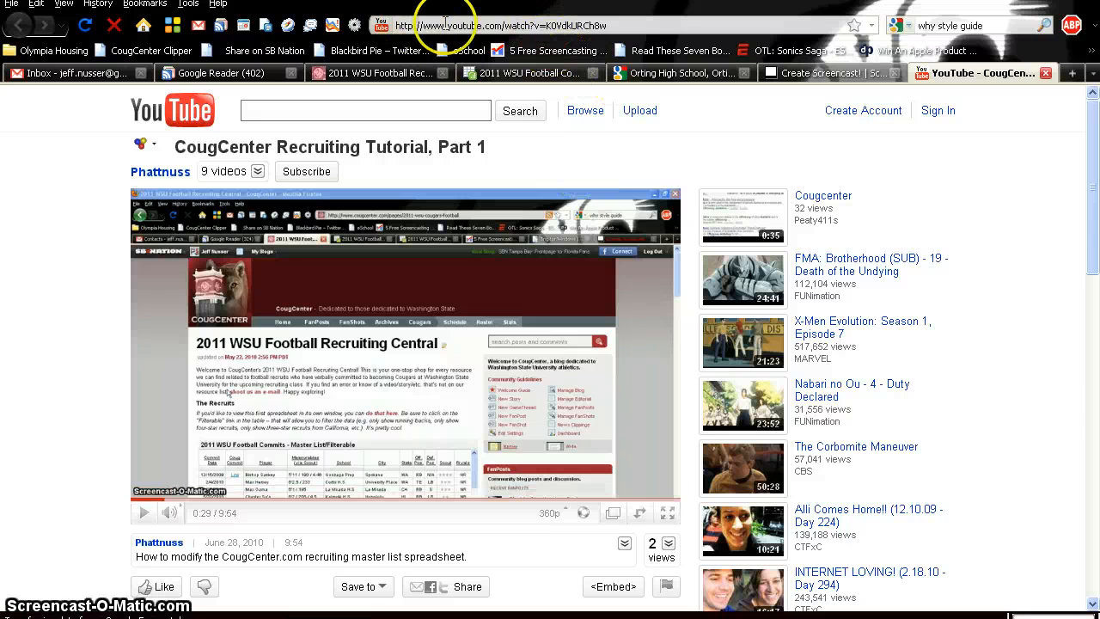
drag(546, 26, 719, 31)
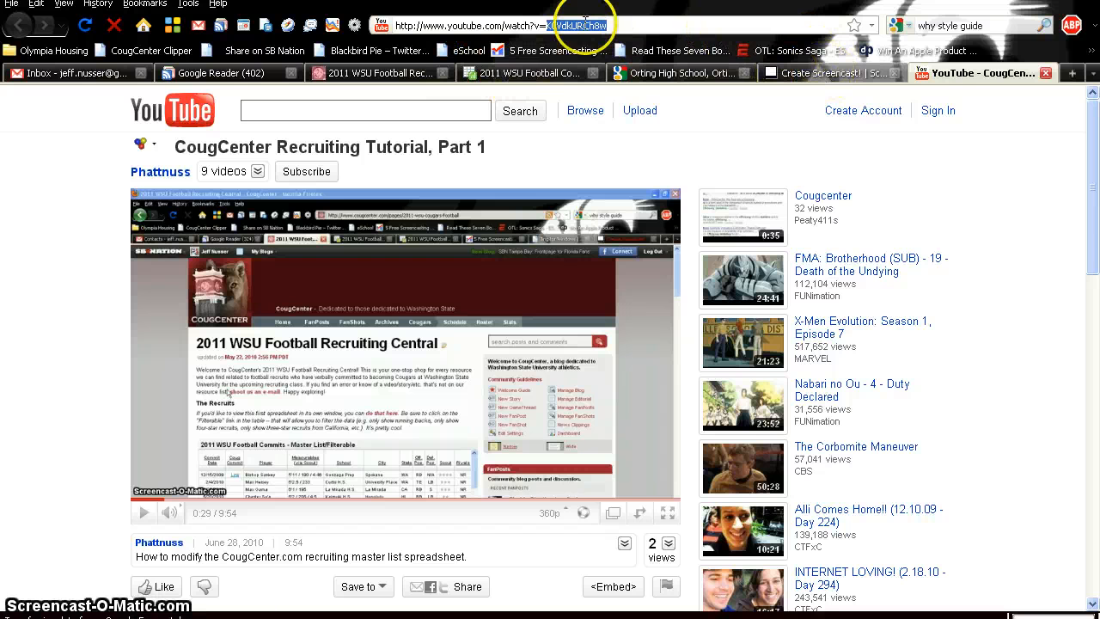
click(511, 73)
click(123, 281)
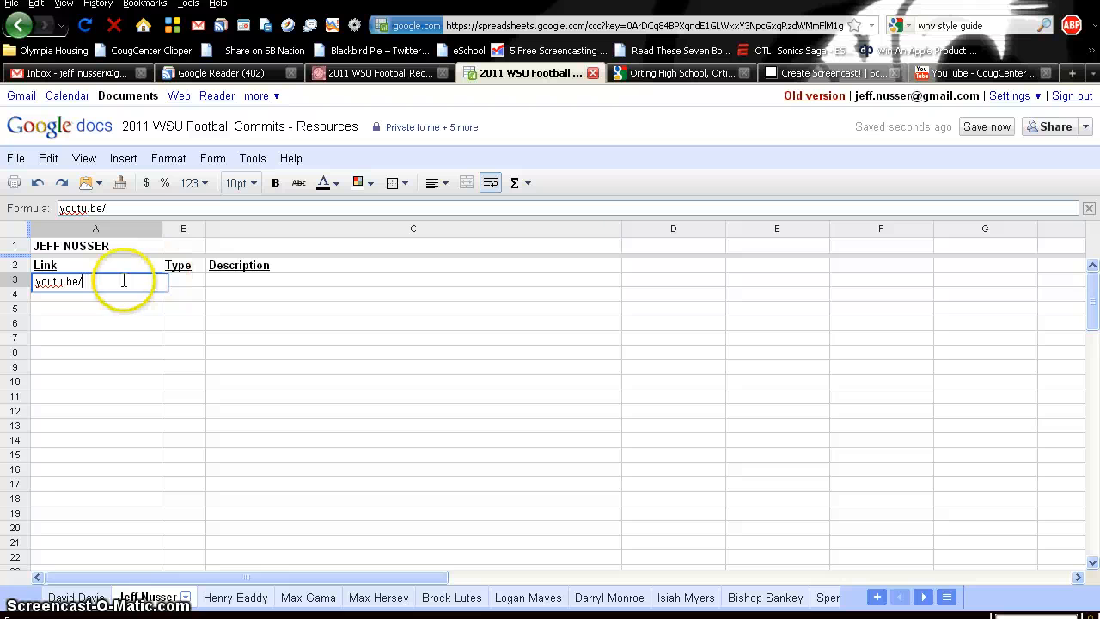
text(K0VdkURCh8w)
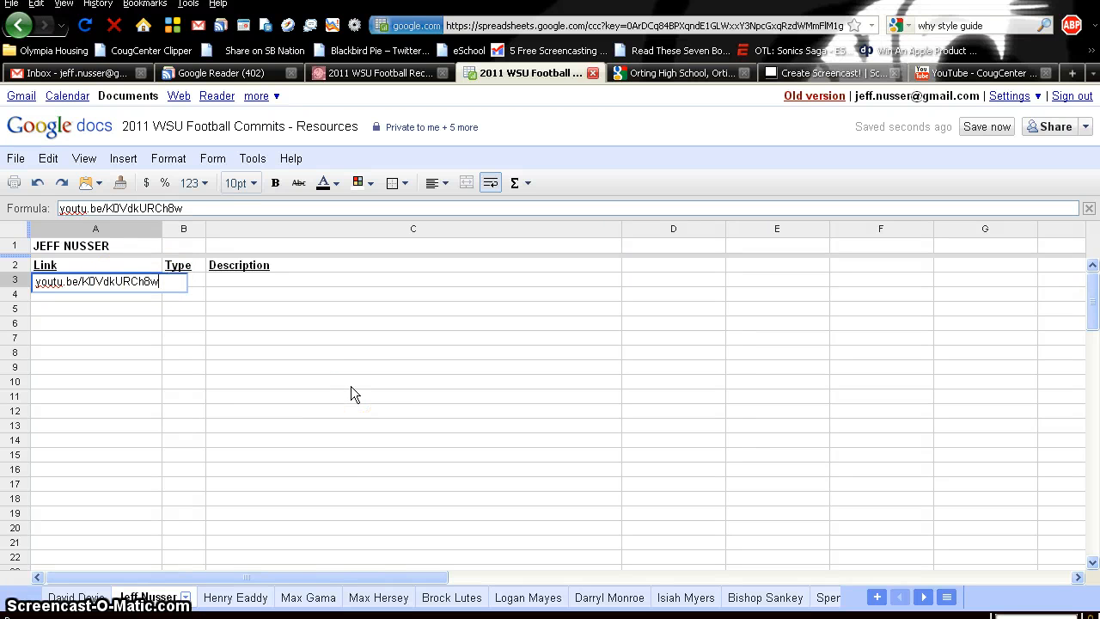
key(Return)
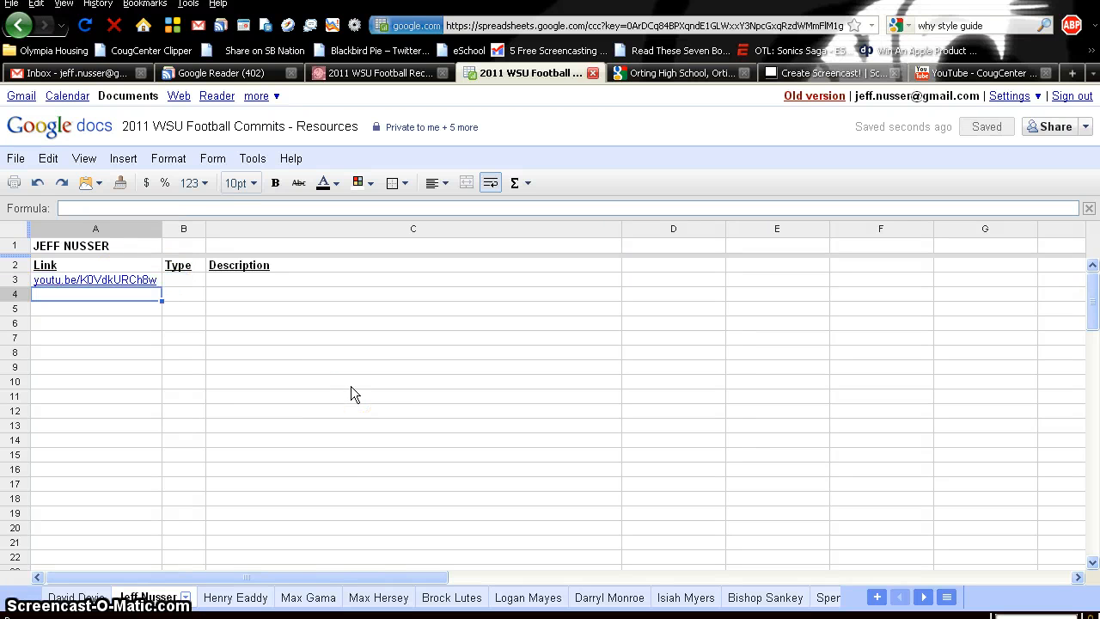
click(116, 286)
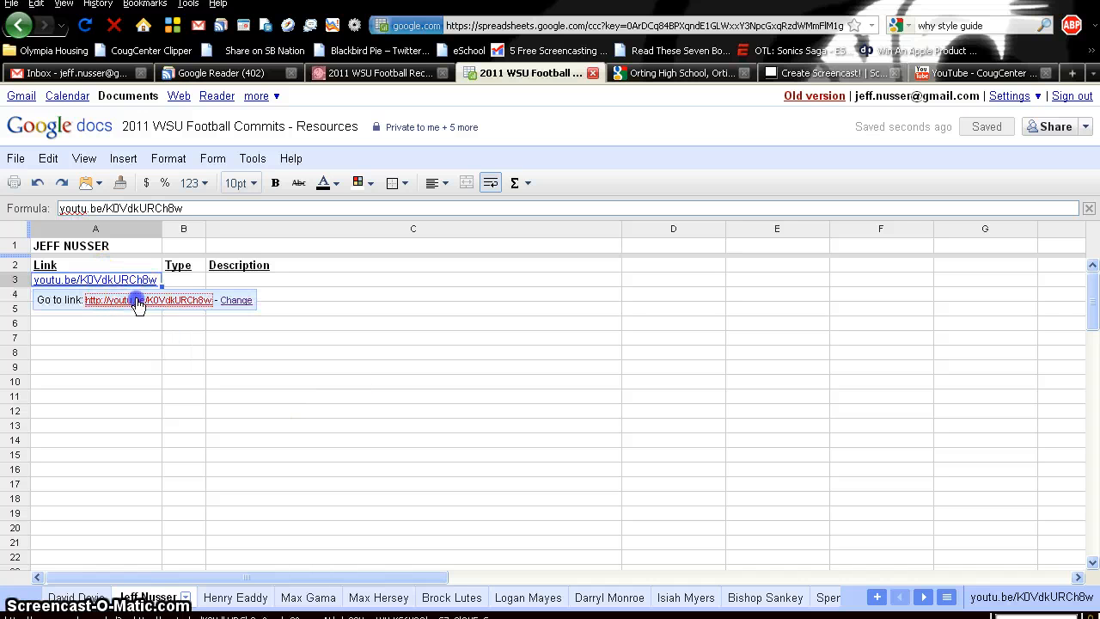
- Test the A3 link, which opens 'CougCenter Recruiting Tutorial, Part 1', then close that video tab
click(133, 301)
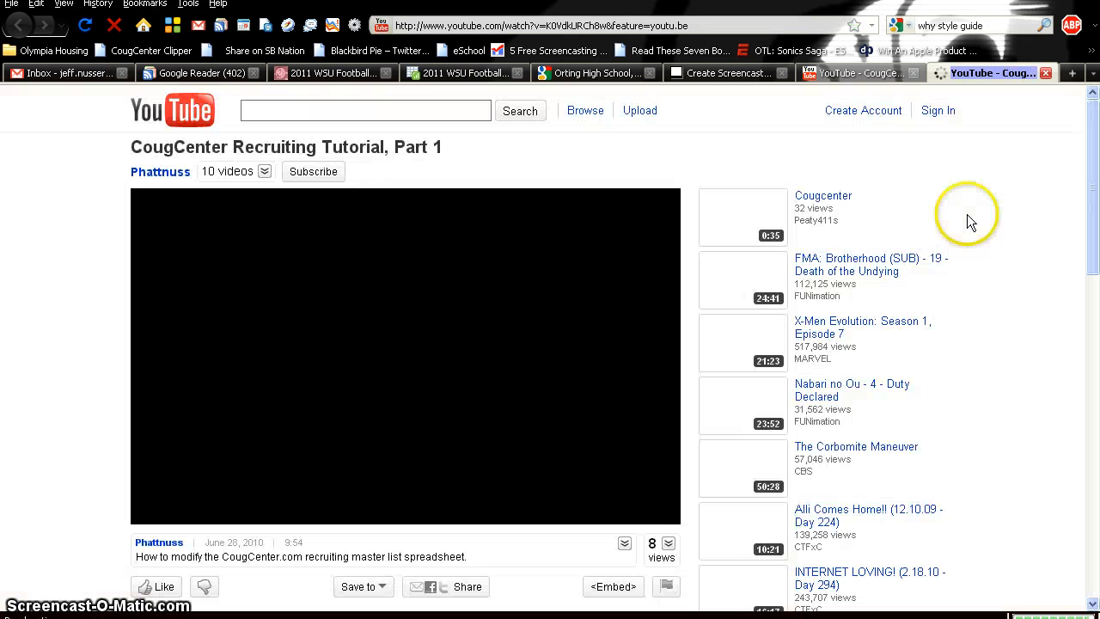
click(1044, 73)
click(516, 340)
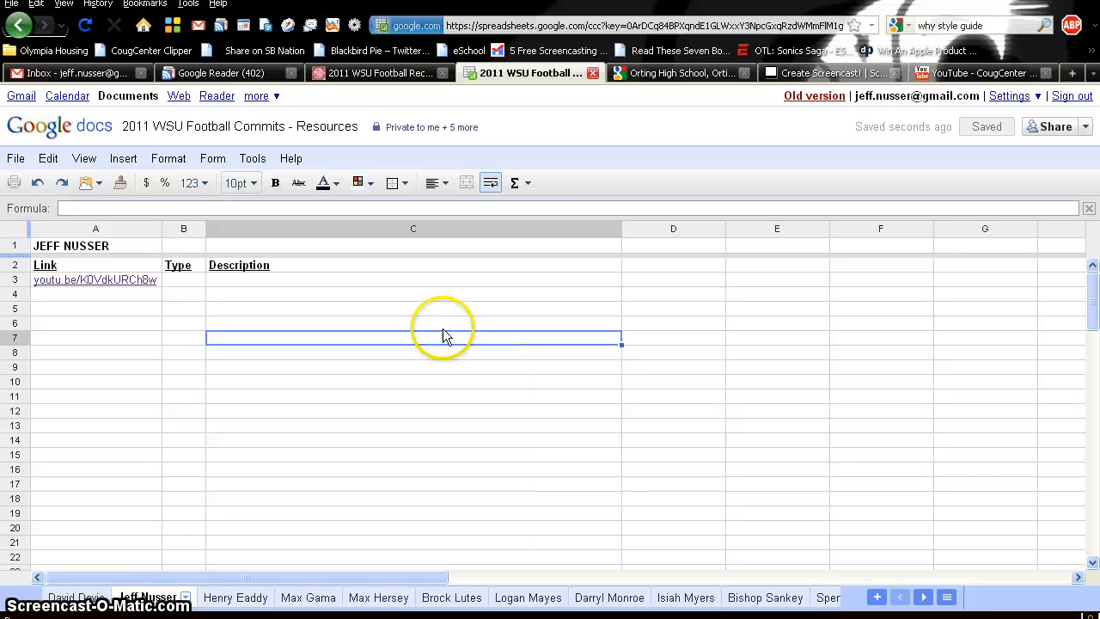
- Fill row 3 with Type 'Video' and Description 'CougCenter recruiting tutorial'
click(195, 283)
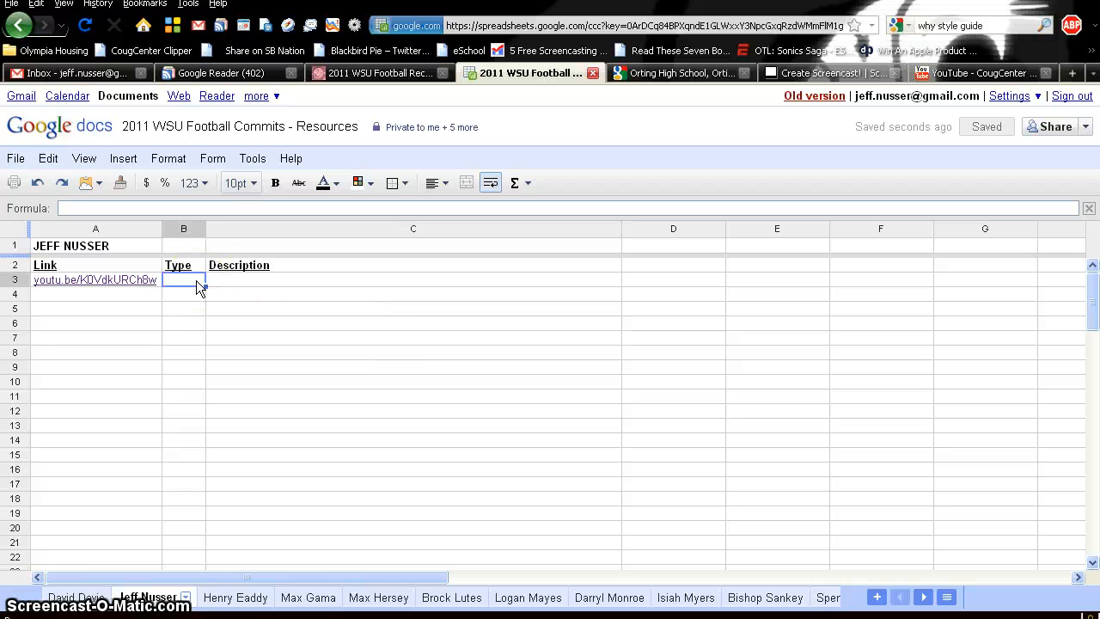
text(Video)
key(Tab)
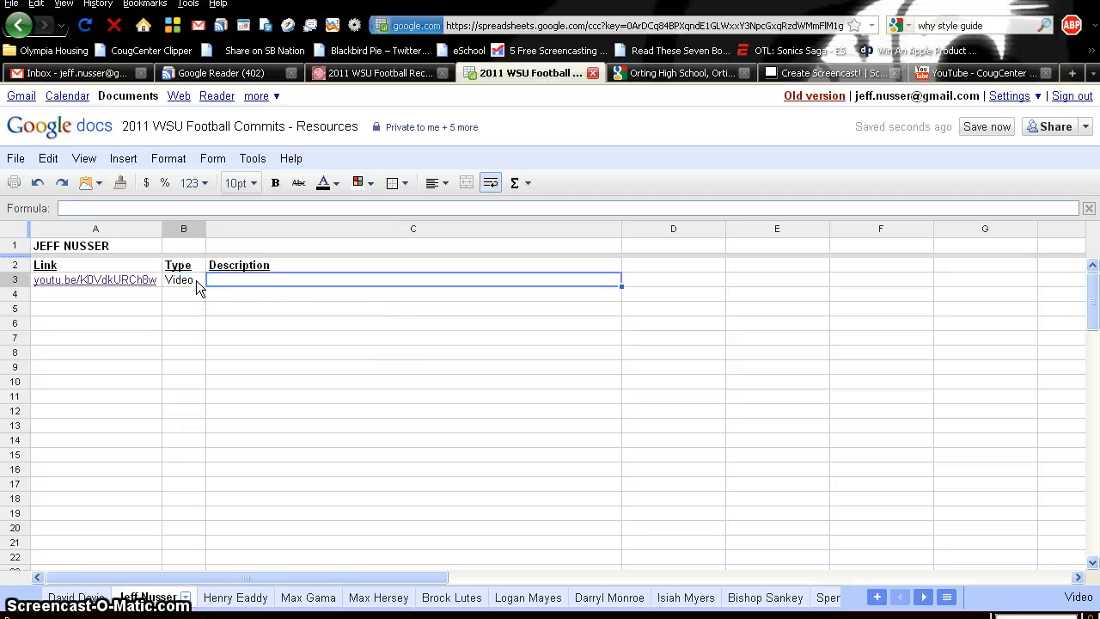
text(CougC)
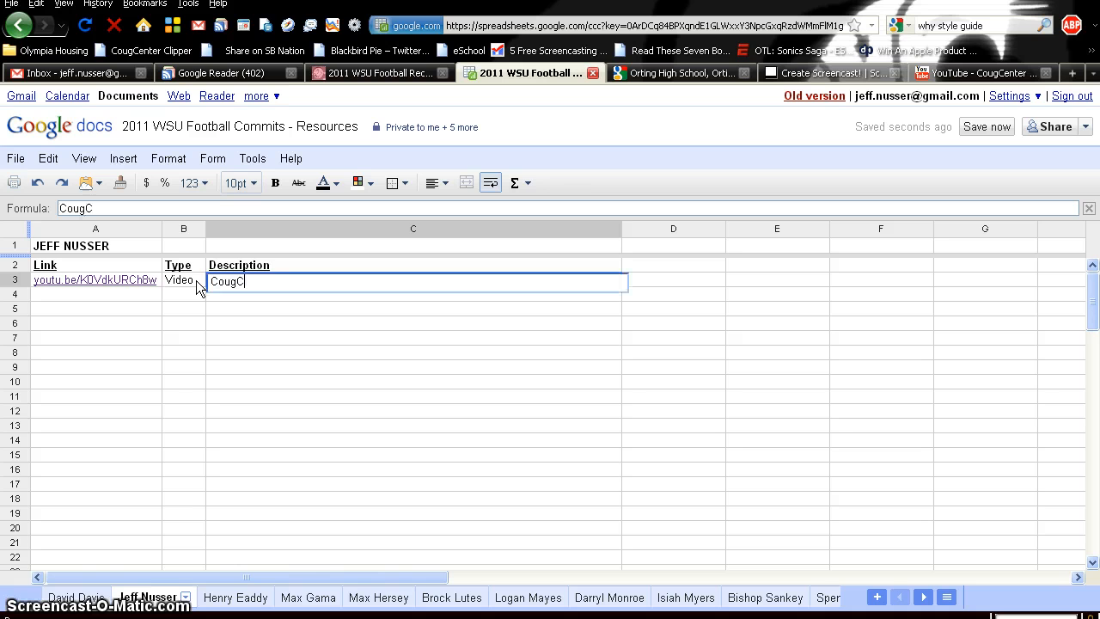
text(enter re)
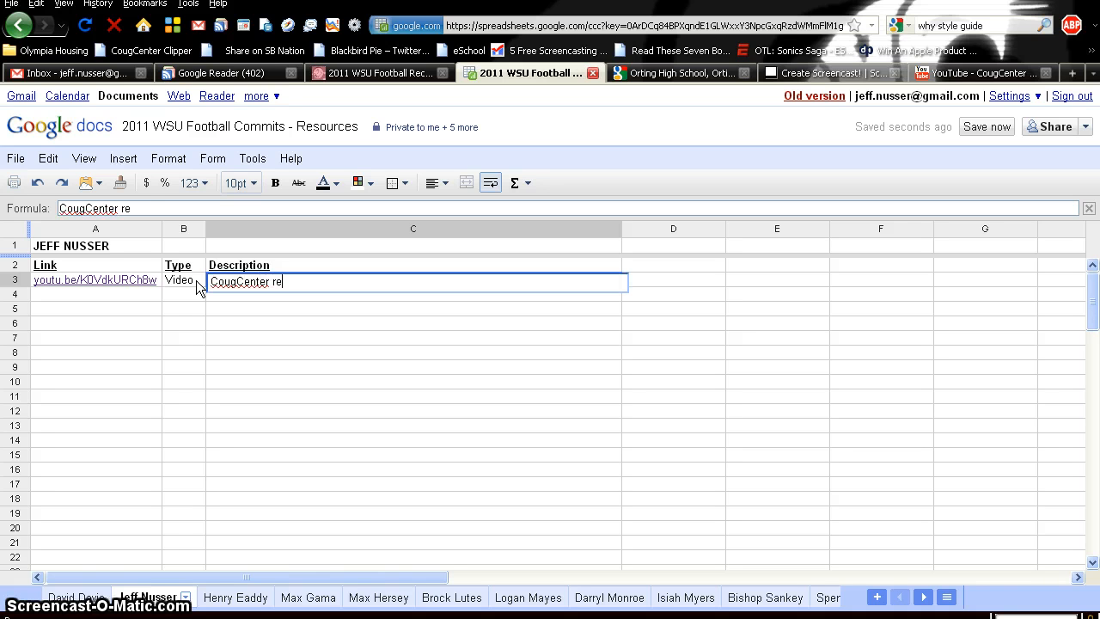
text(cruiting tutorial)
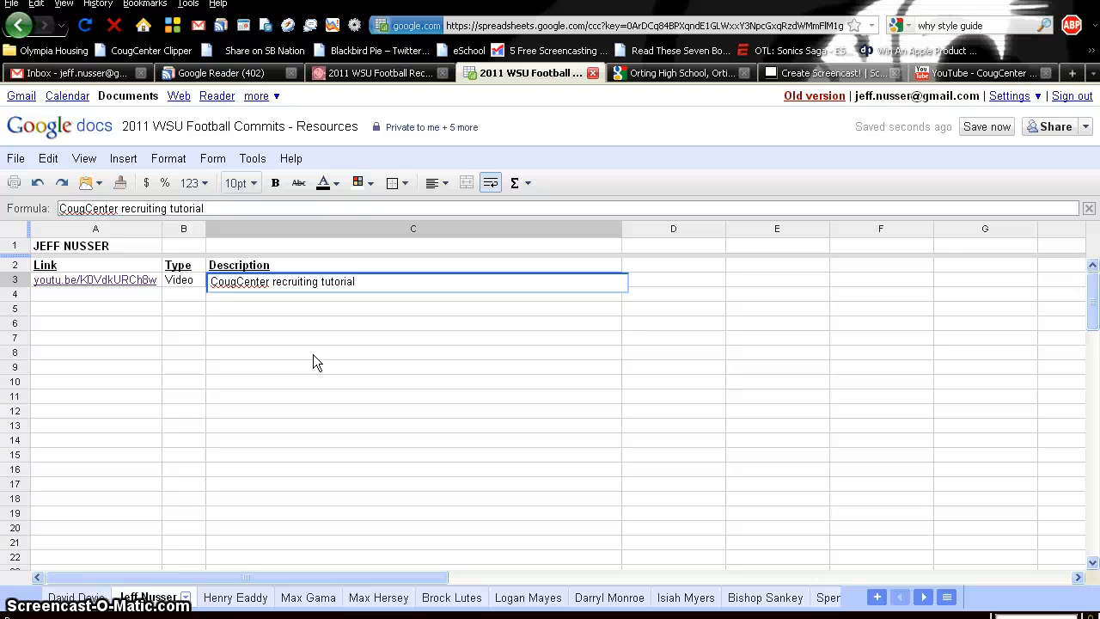
click(123, 296)
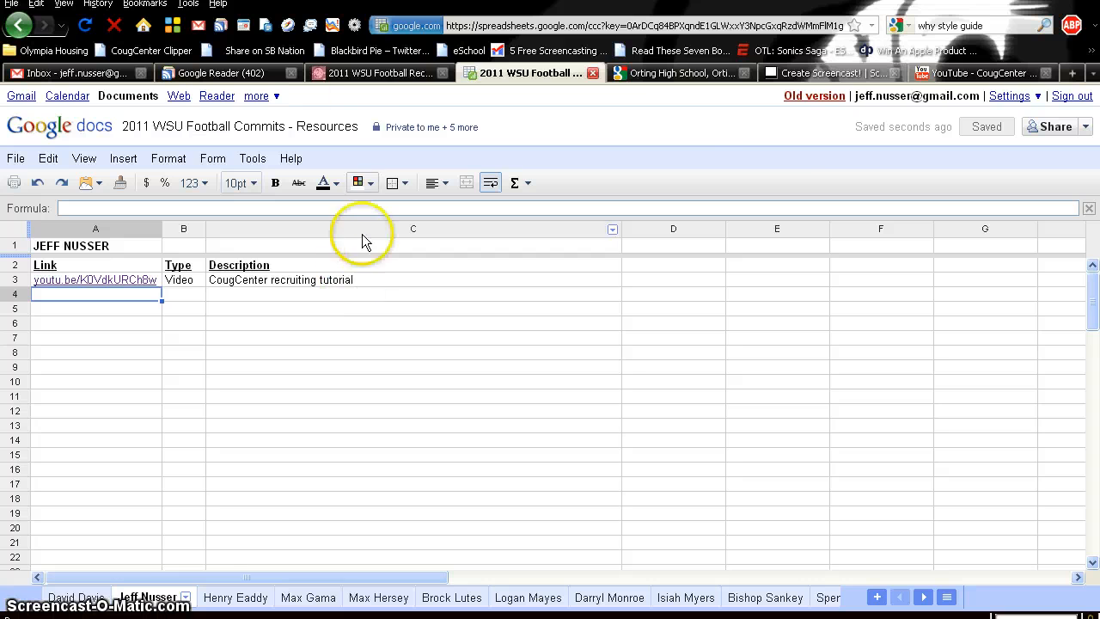
- Copy the CougCenter football page address and load the is.gd shortener in a new tab
click(369, 72)
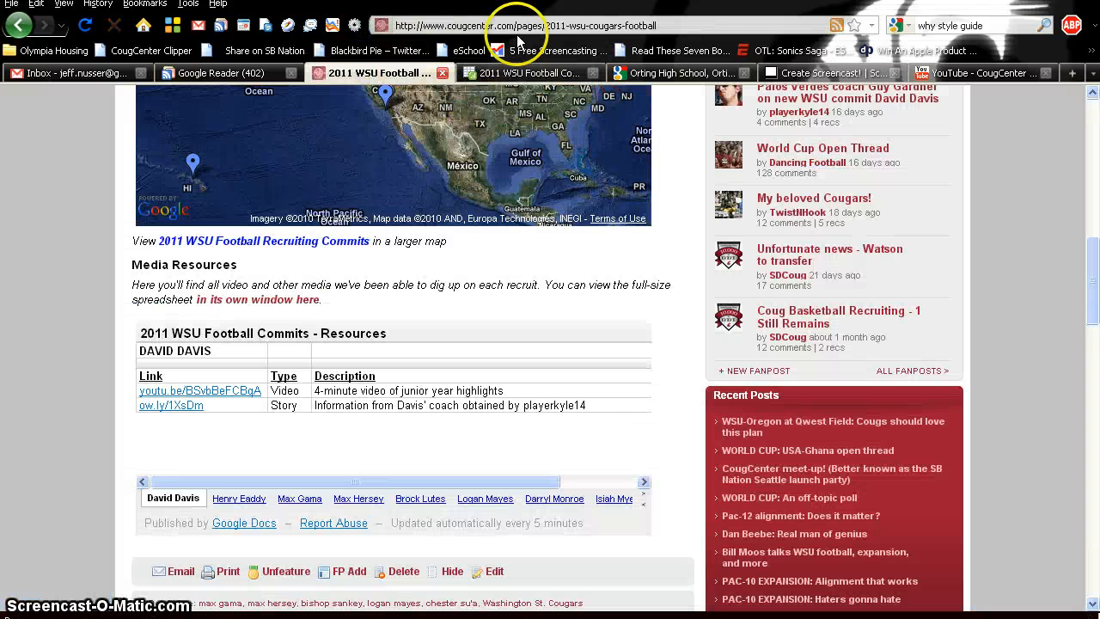
click(737, 26)
key(ctrl+c)
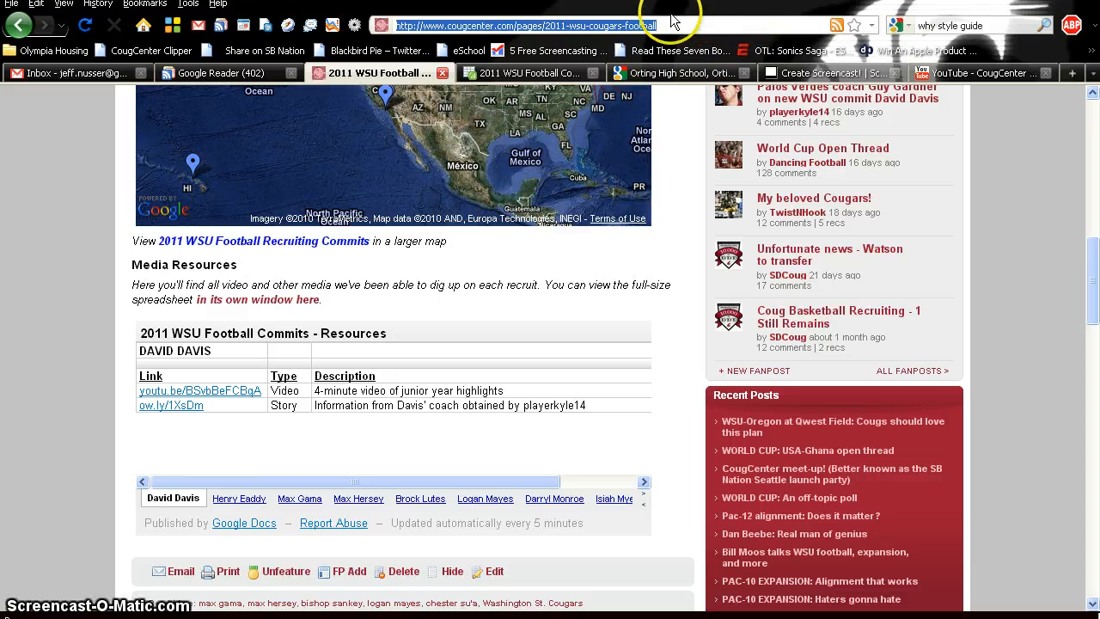
key(ctrl+t)
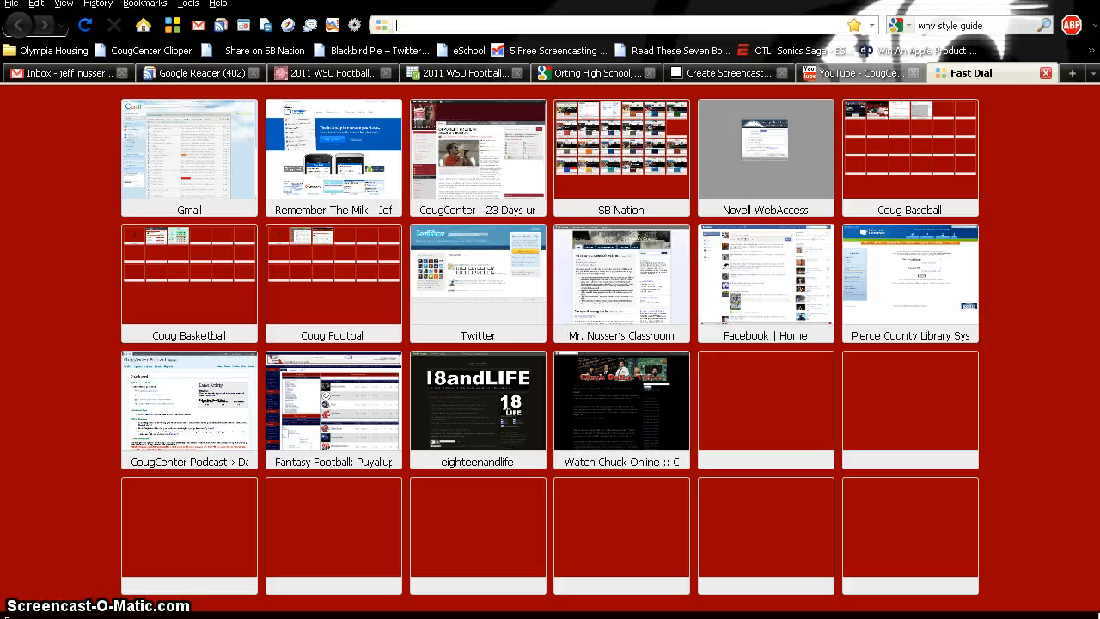
text(is)
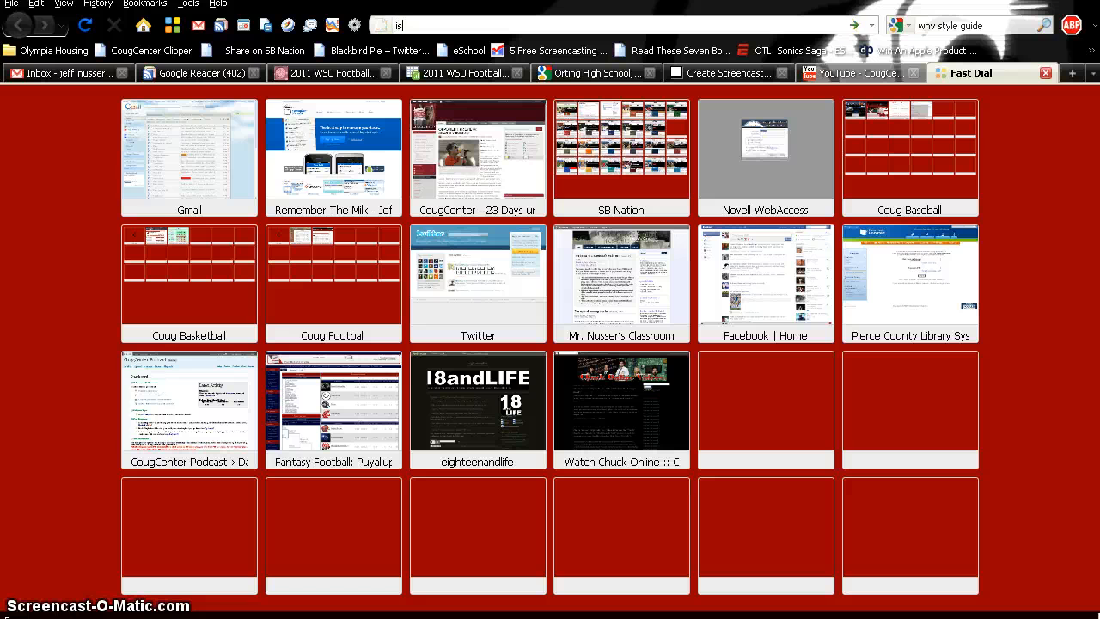
text(.gd)
key(Return)
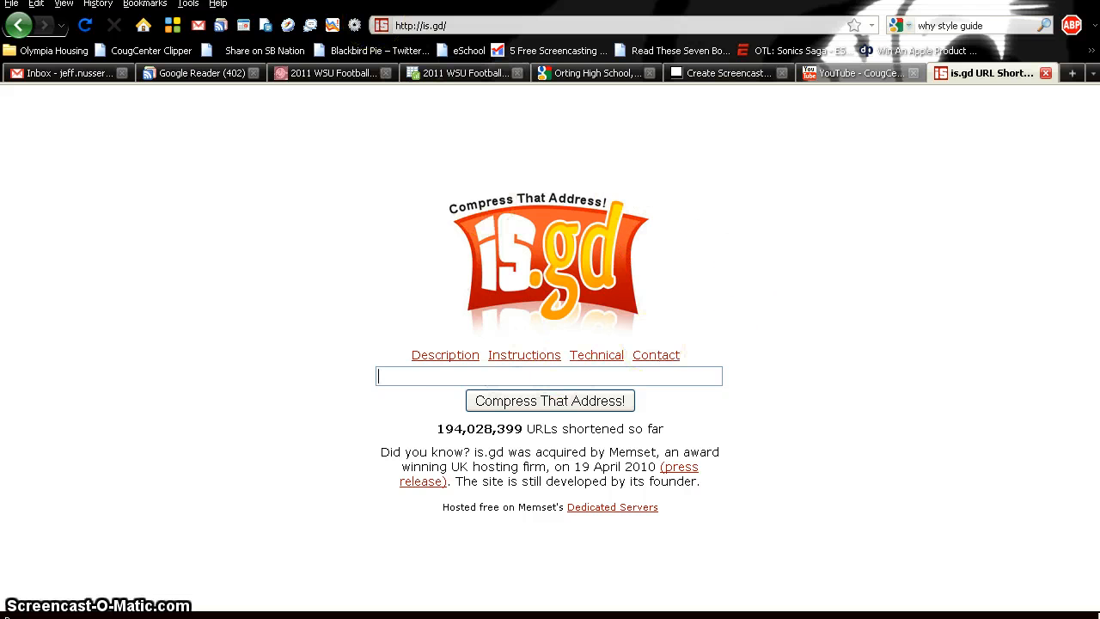
double_click(484, 370)
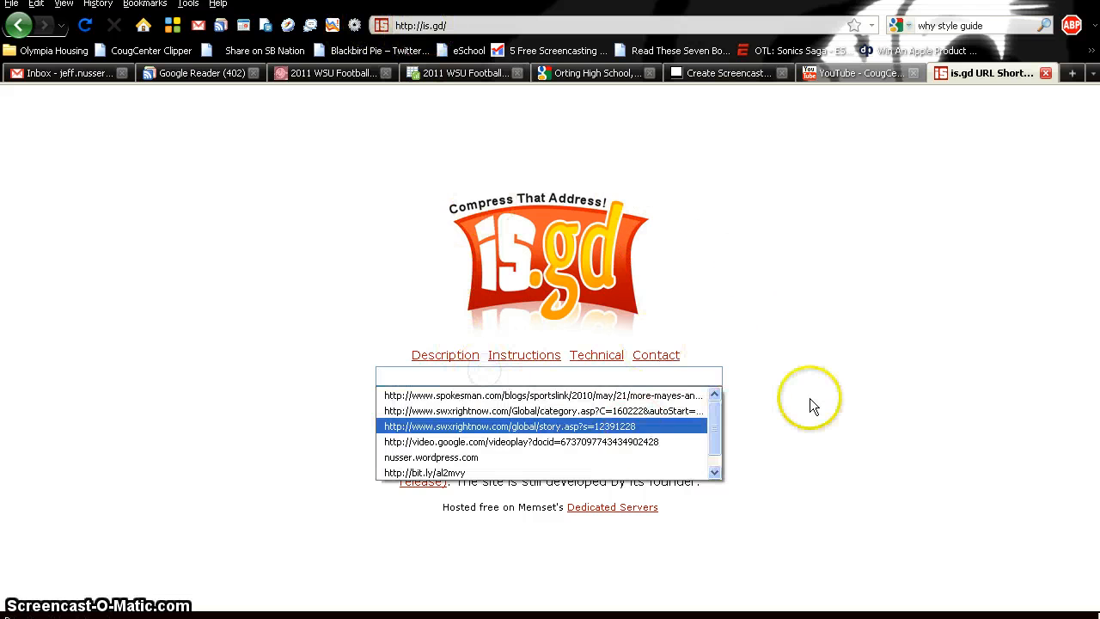
key(ctrl+v)
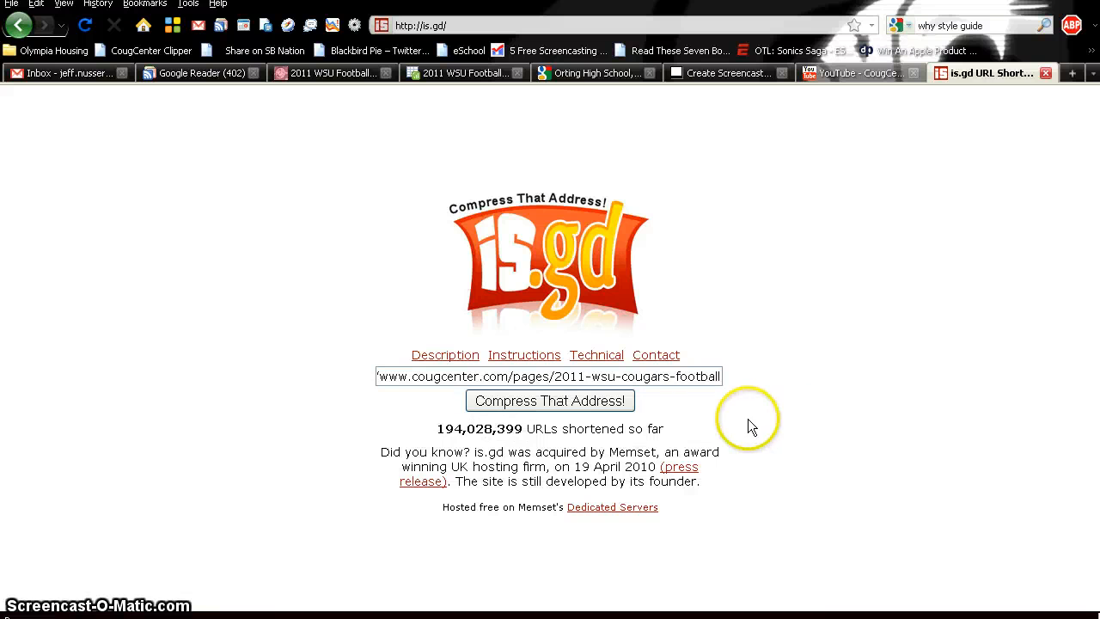
click(567, 401)
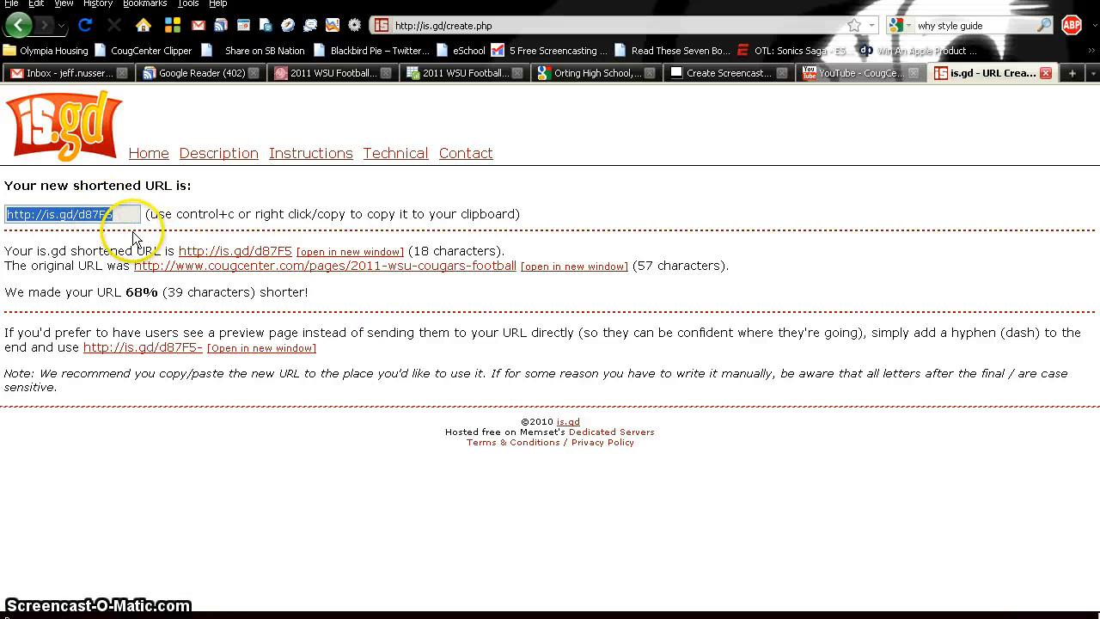
click(457, 74)
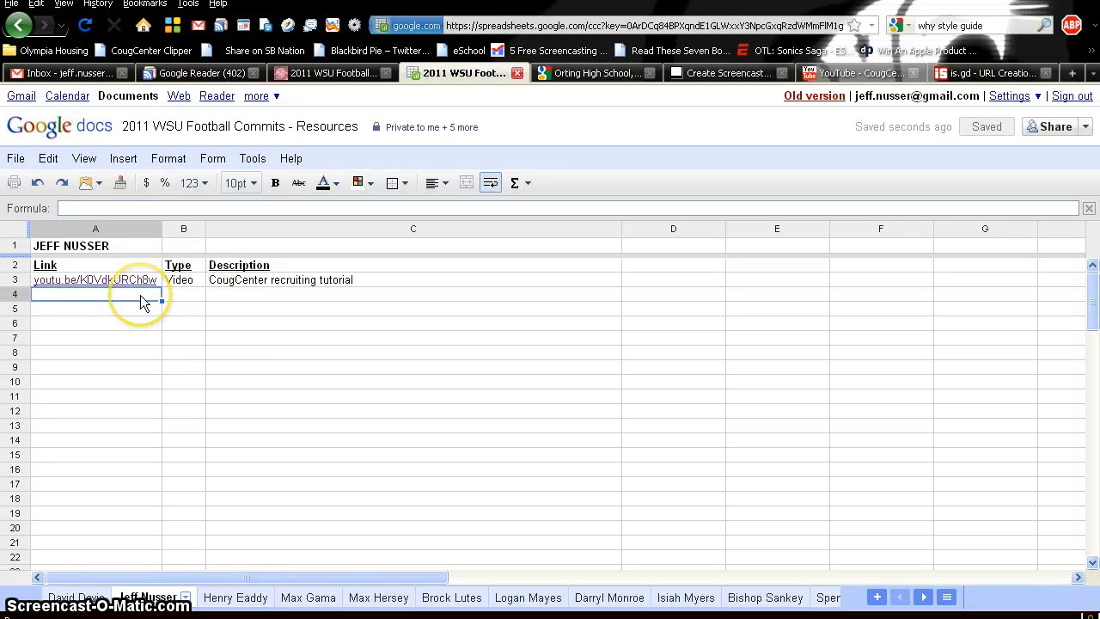
text(http://is.gd/d87F5)
key(Tab)
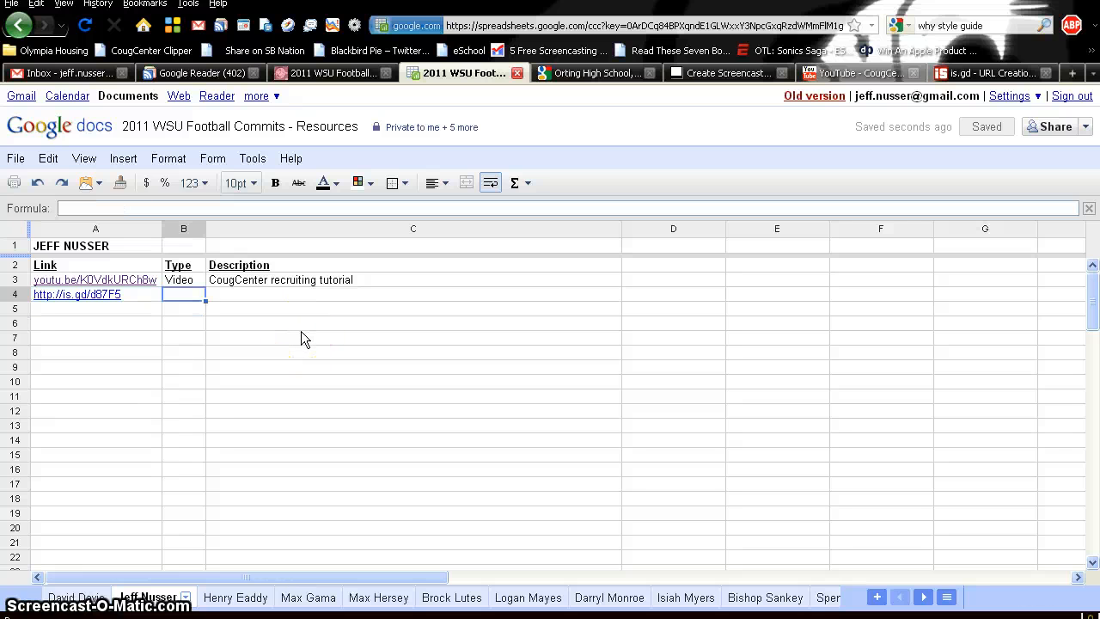
text(Story)
key(Tab)
text(ldajfdsa;)
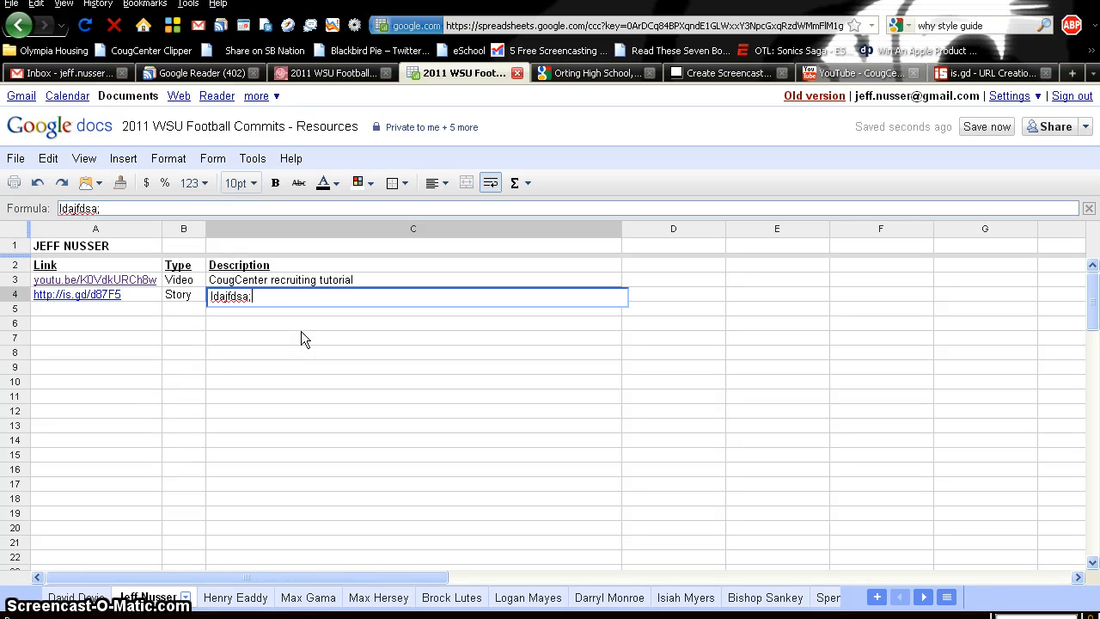
text(lfjkasdf;lkjasd)
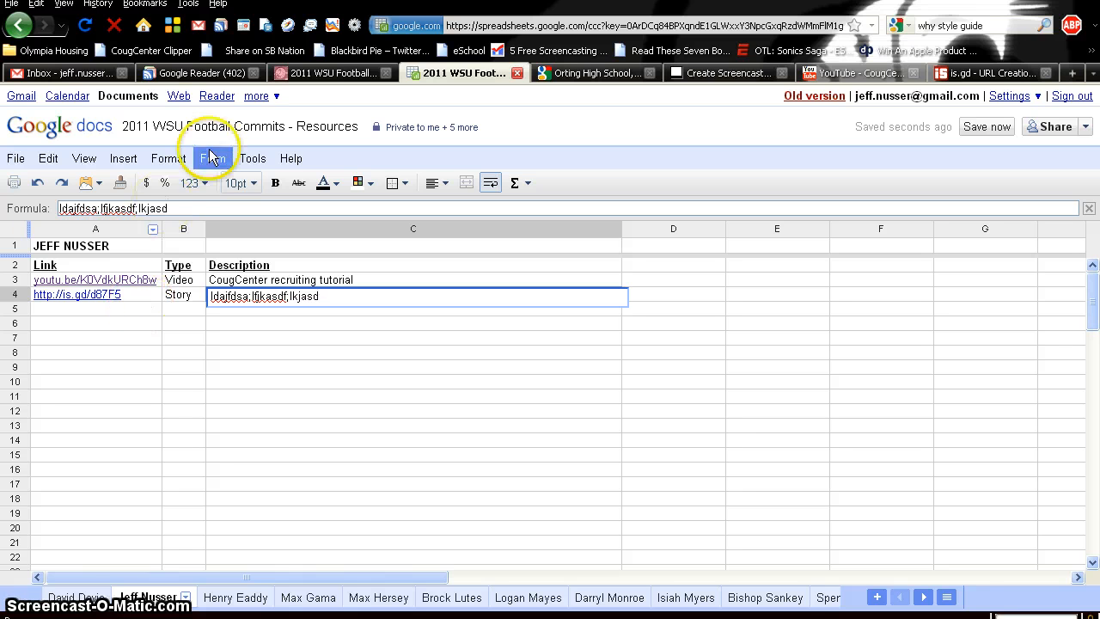
click(321, 73)
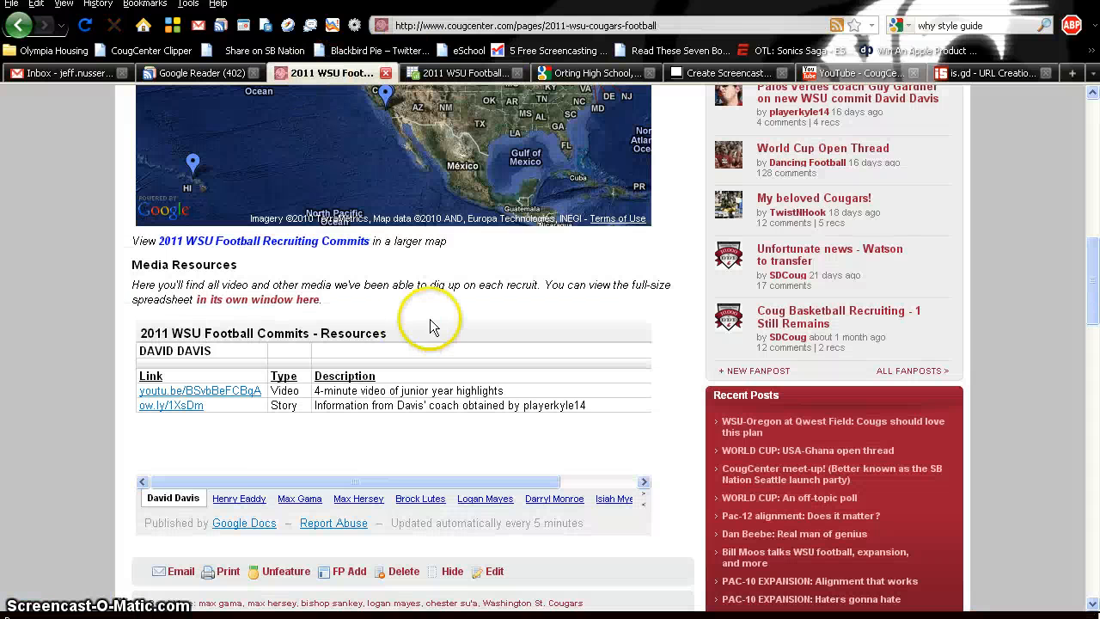
scroll(432, 320, down, 4)
scroll(472, 318, up, 2)
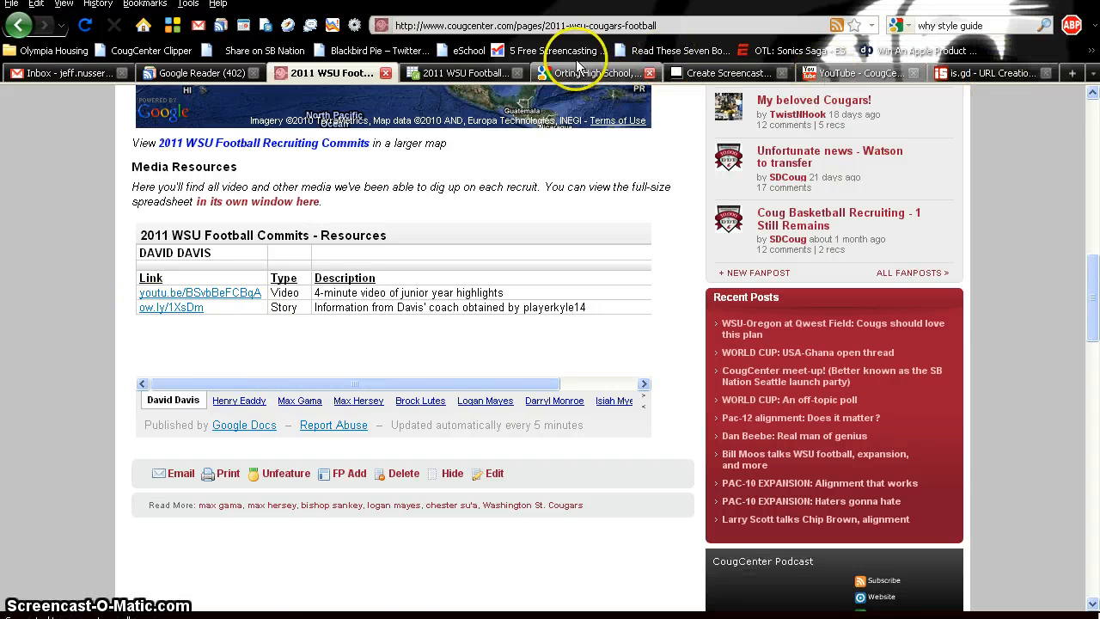
click(471, 72)
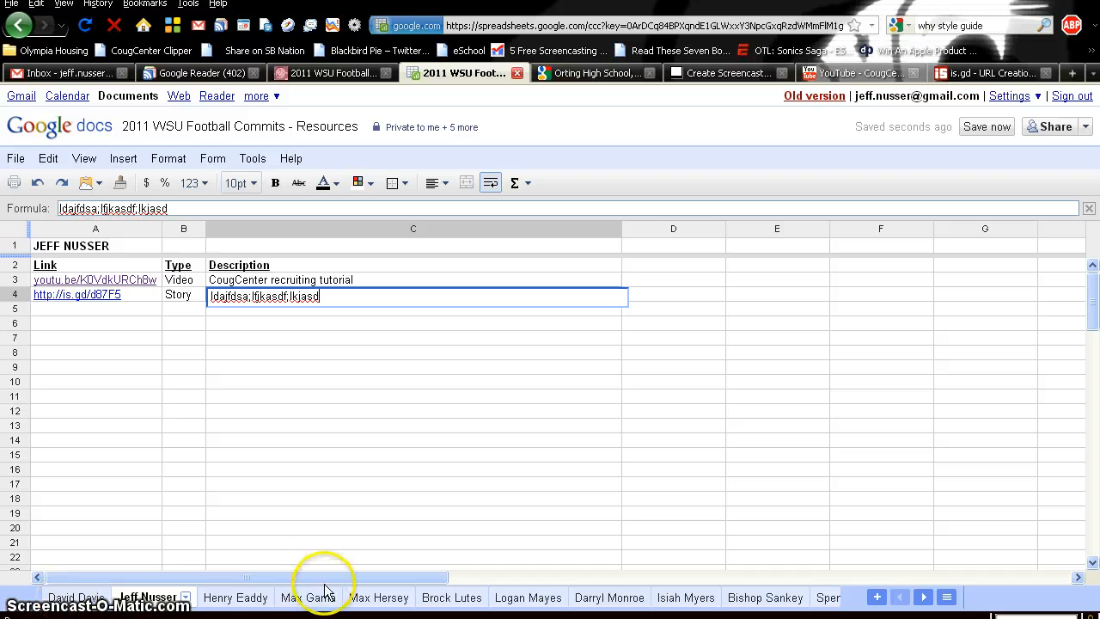
- Move the new player's sheet right seven places so the tabs stay alphabetical by surname
click(148, 598)
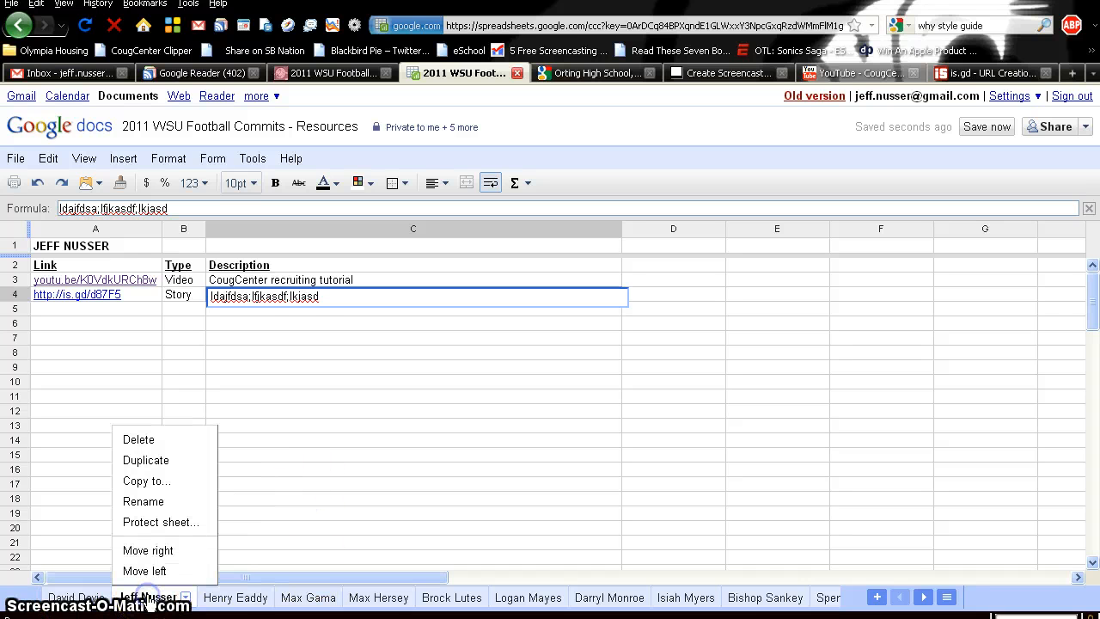
click(157, 549)
click(217, 600)
click(230, 548)
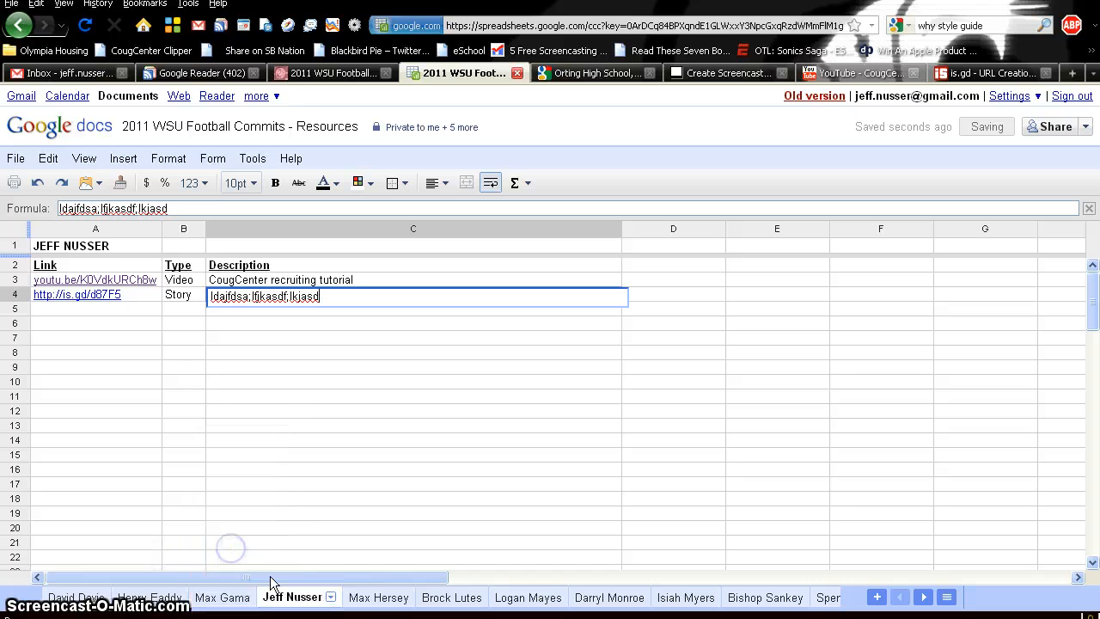
click(296, 604)
click(307, 550)
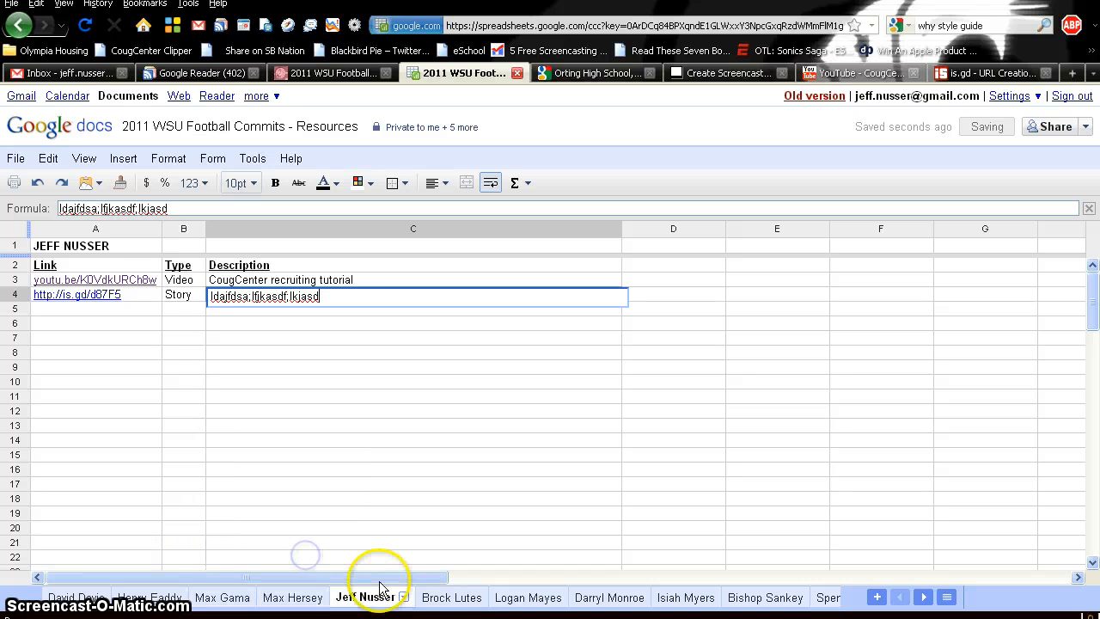
click(394, 601)
click(391, 550)
click(473, 598)
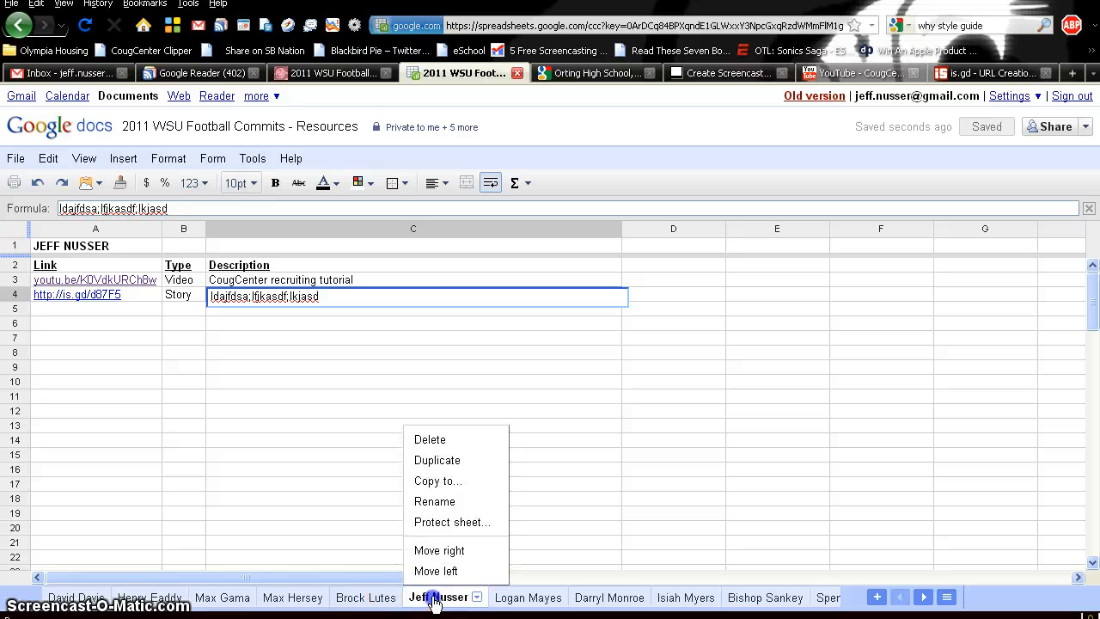
click(440, 550)
click(556, 597)
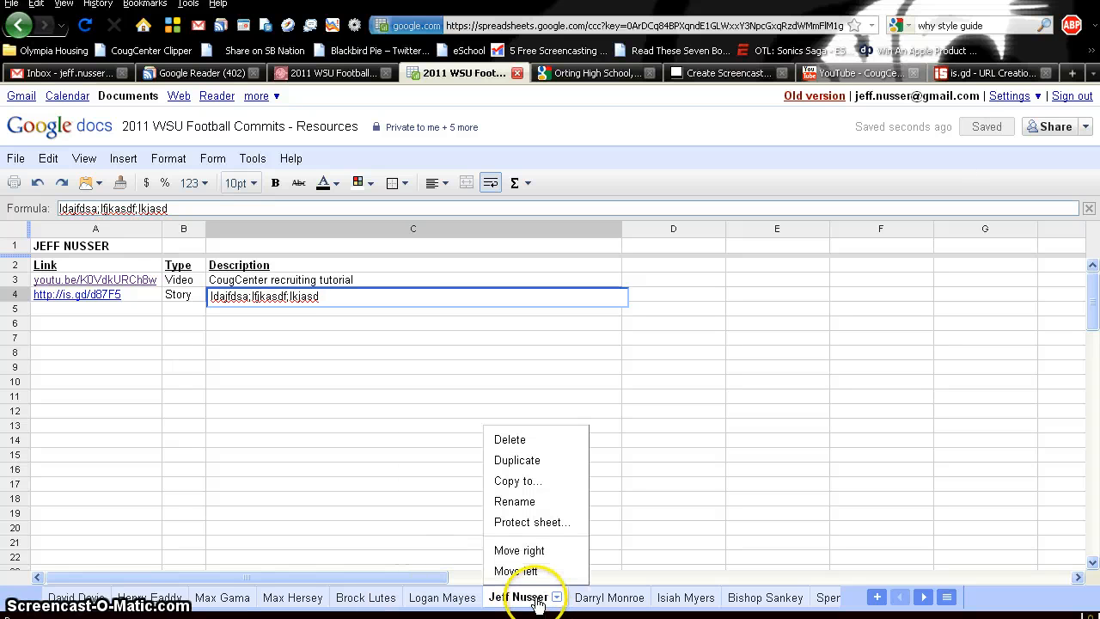
click(539, 550)
click(638, 597)
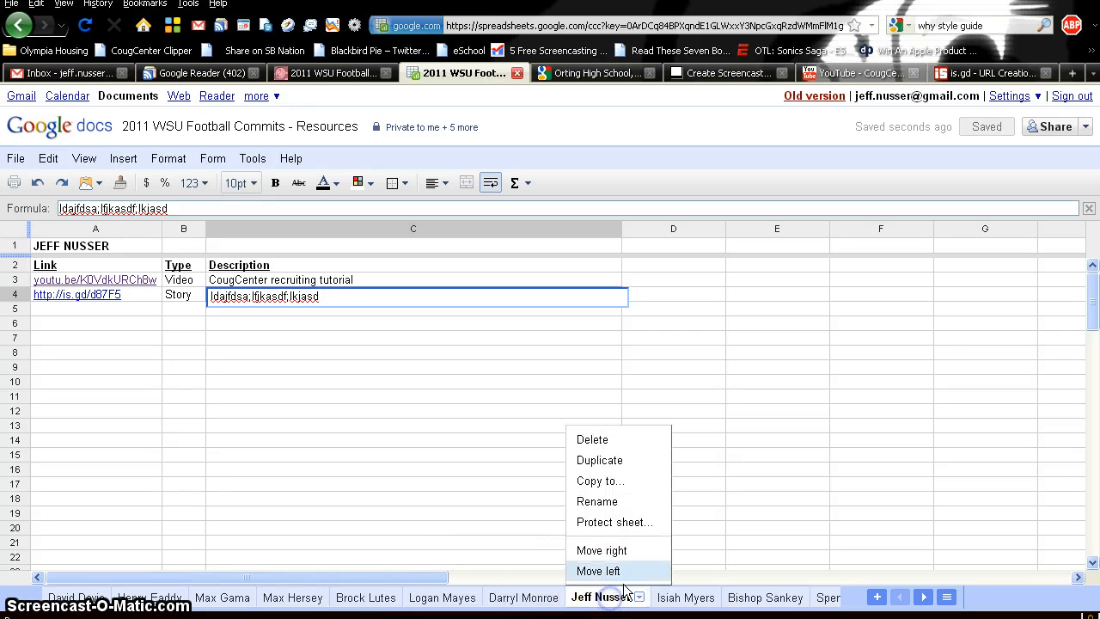
click(620, 551)
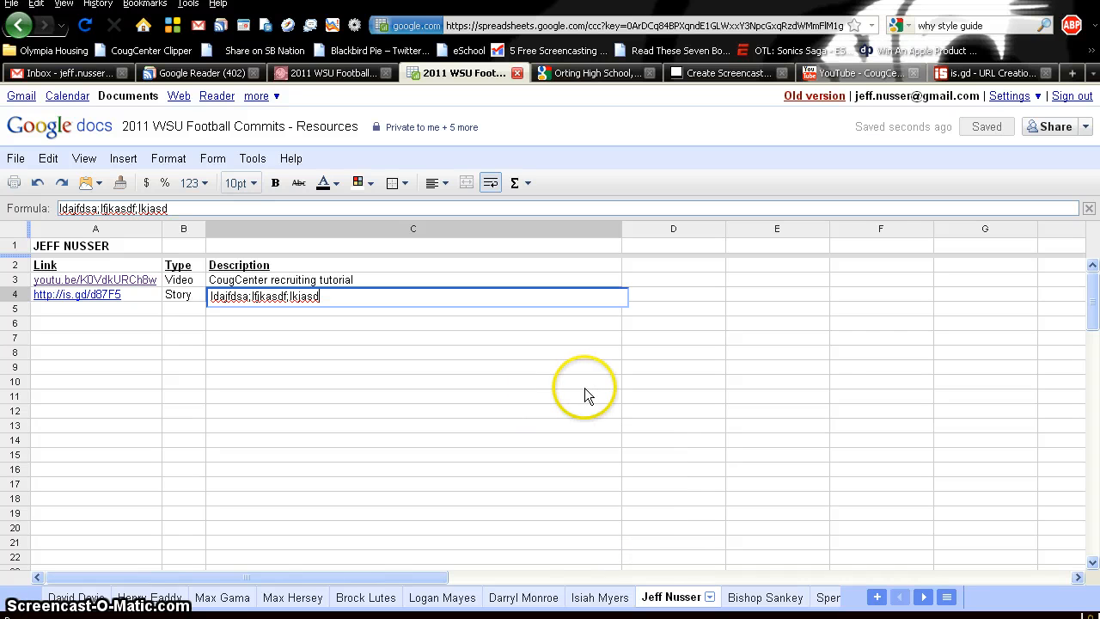